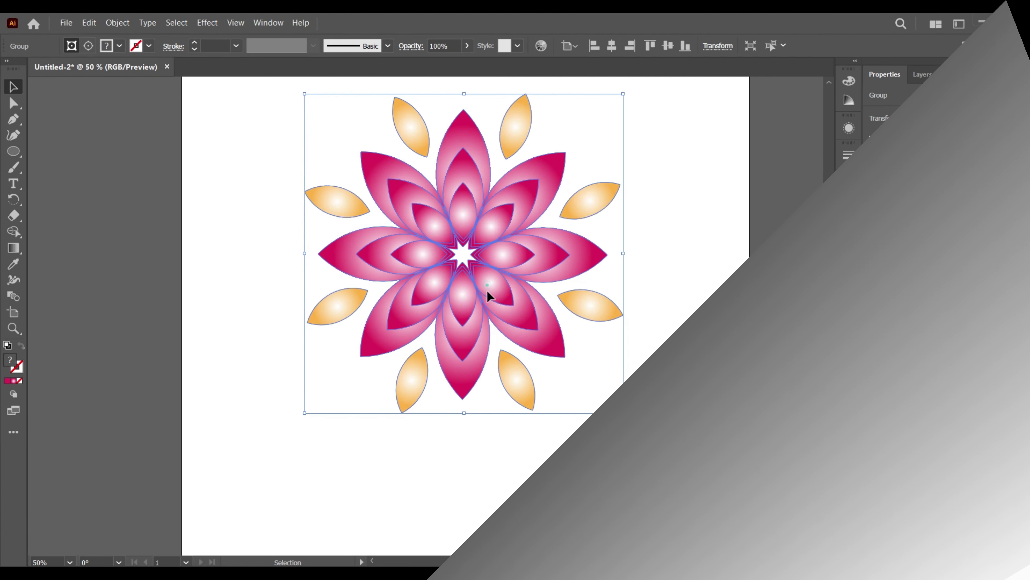
# Step: Preview the finished flower group, fit the artboard in view, and clear to a blank artboard
pyautogui.moveTo(487, 290); pyautogui.dragTo(487, 367)
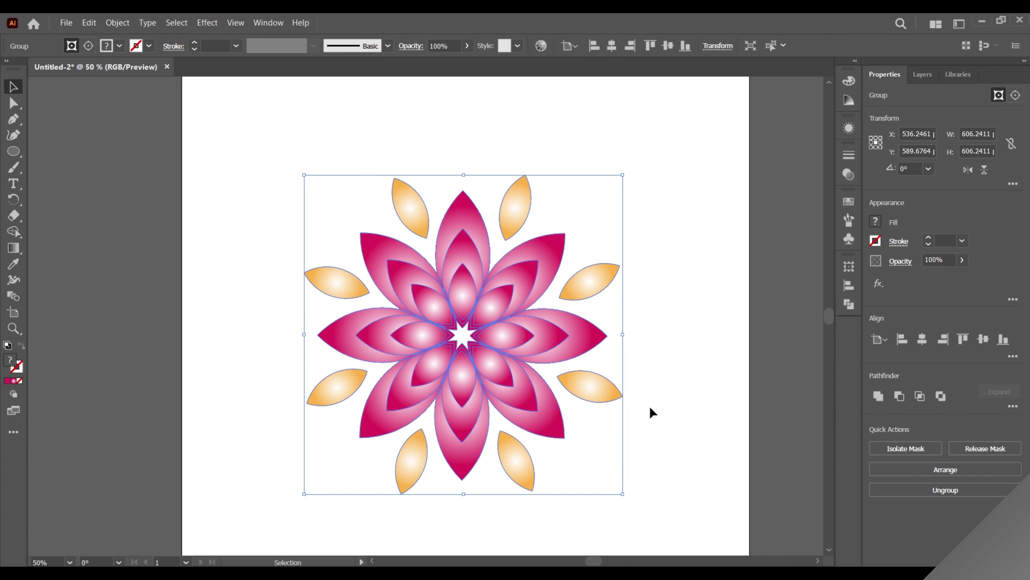
pyautogui.hotkey('ctrl', '0')
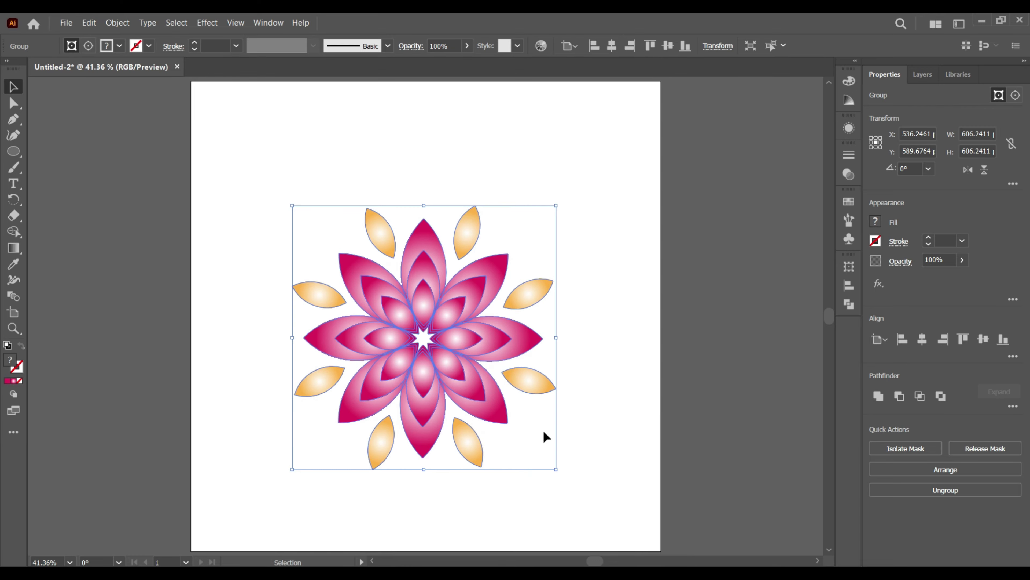
pyautogui.moveTo(439, 357); pyautogui.dragTo(448, 341)
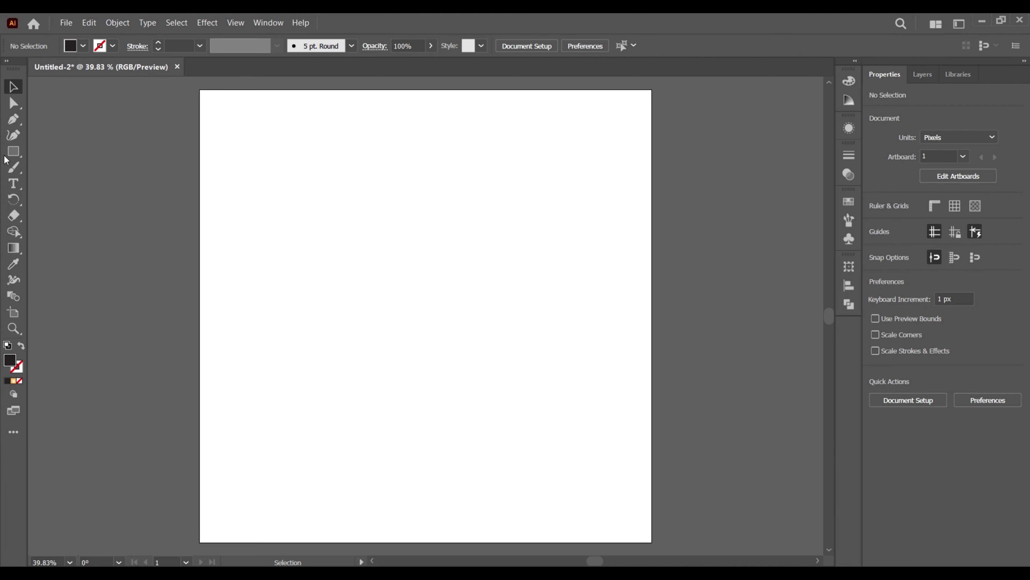
# Step: With fill set to None, draw a small rectangle near the artboard's top-left corner
pyautogui.click(83, 46)
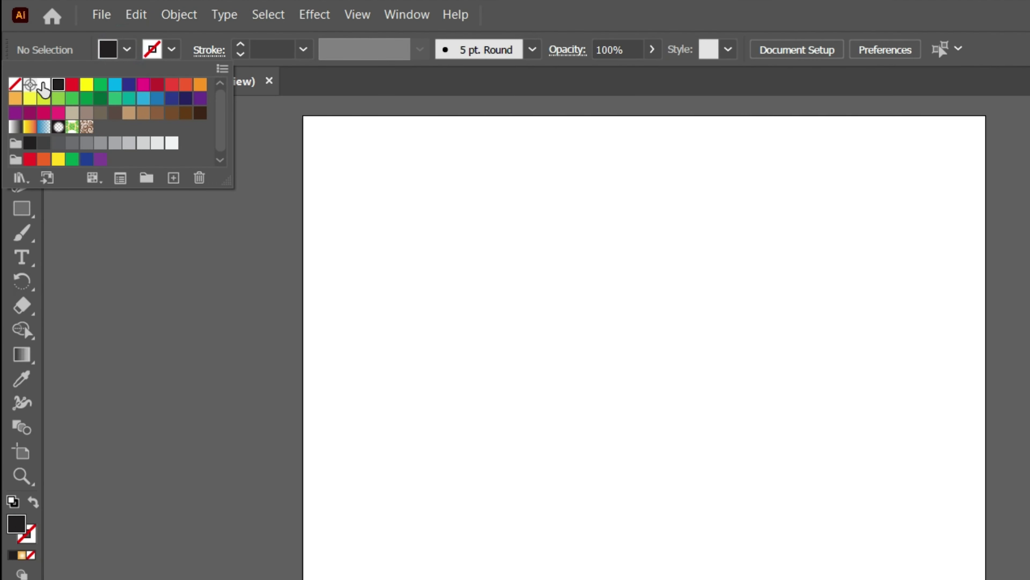
pyautogui.click(19, 87)
pyautogui.click(391, 250)
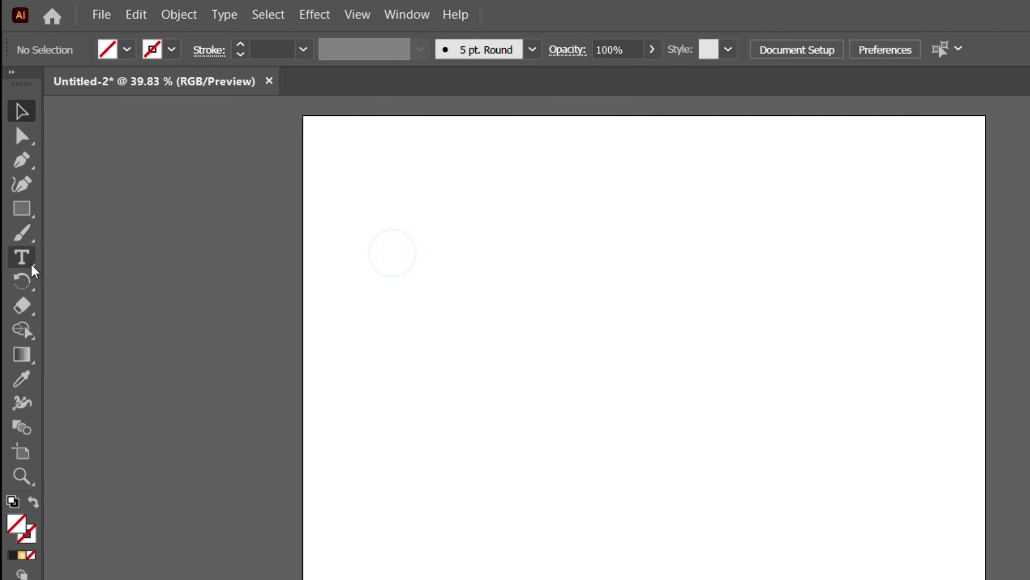
pyautogui.click(22, 209)
pyautogui.click(91, 231)
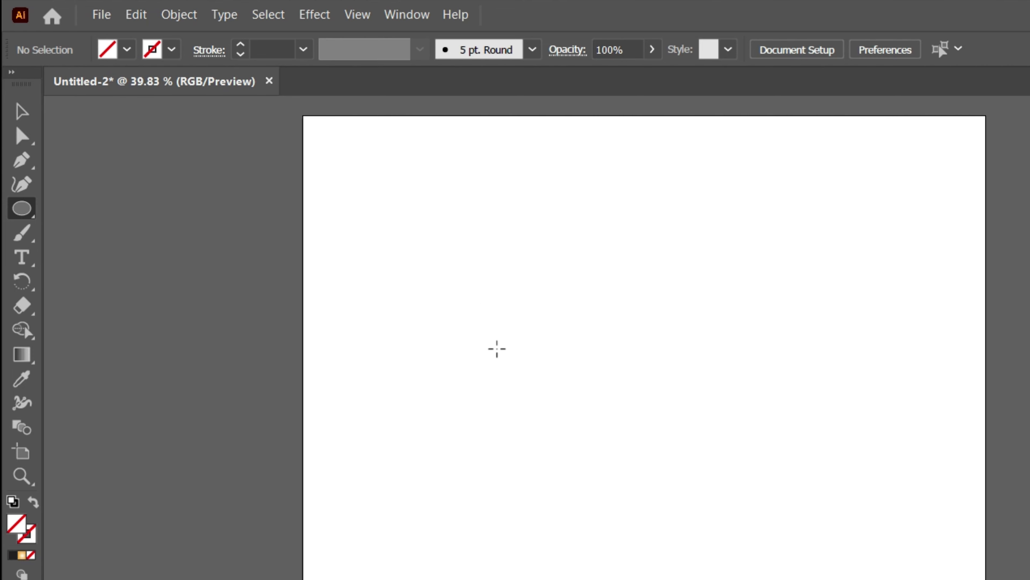
pyautogui.click(22, 207)
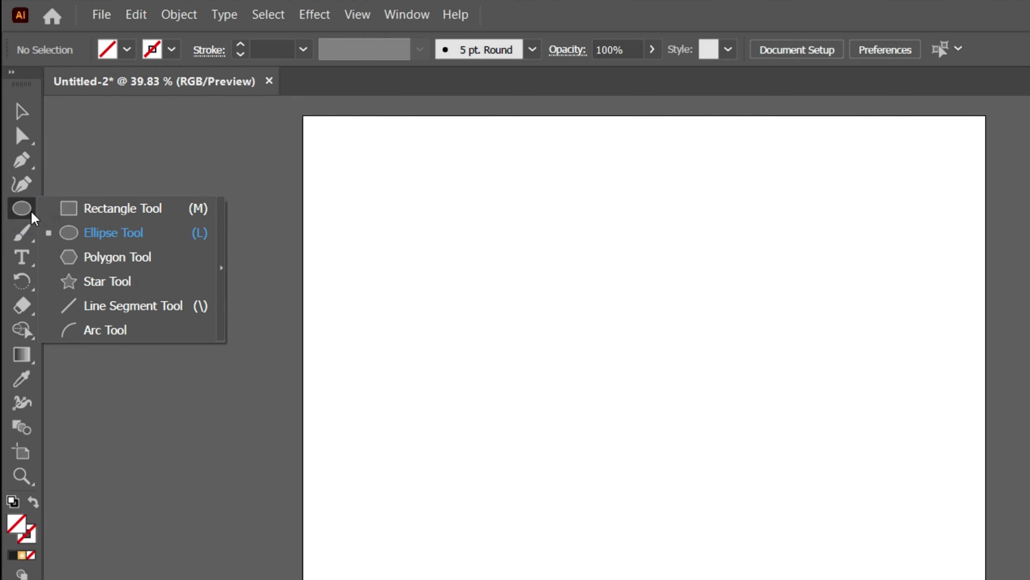
pyautogui.click(69, 207)
pyautogui.moveTo(217, 122); pyautogui.dragTo(256, 154)
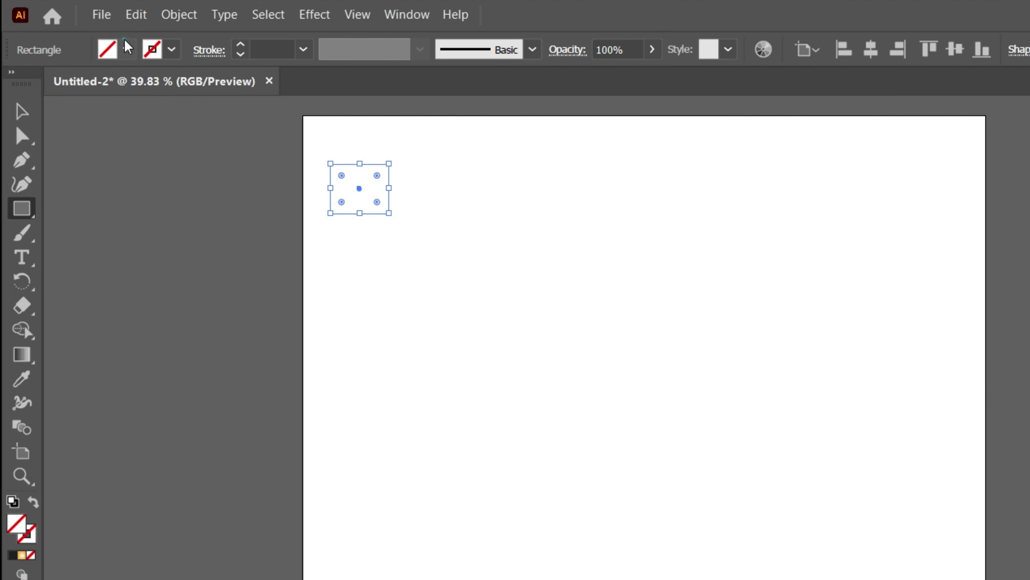
# Step: Fill the rectangle black and Alt-drag a duplicate straight down below it
pyautogui.click(83, 46)
pyautogui.click(56, 89)
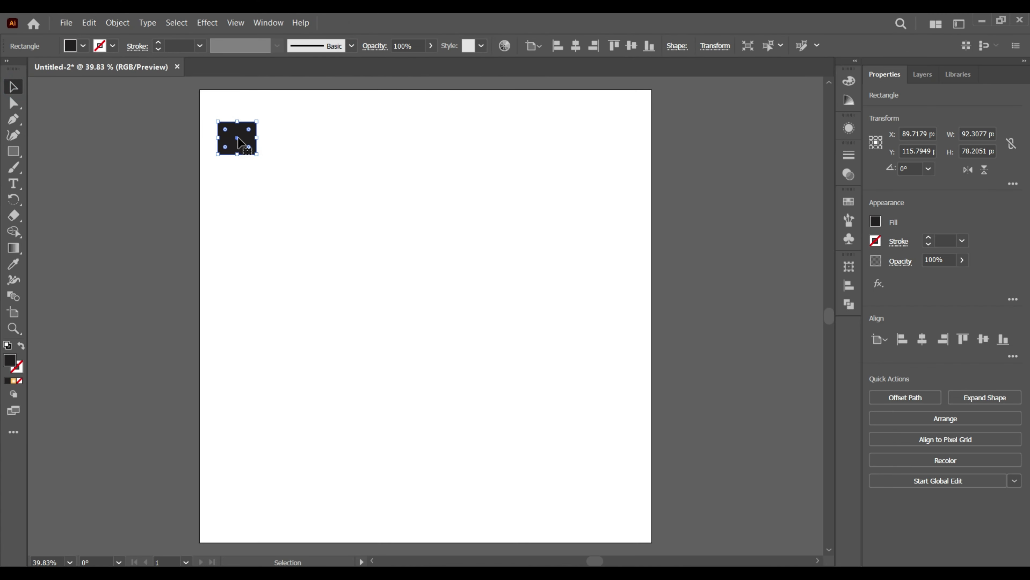
pyautogui.moveTo(239, 140); pyautogui.dragTo(239, 179)
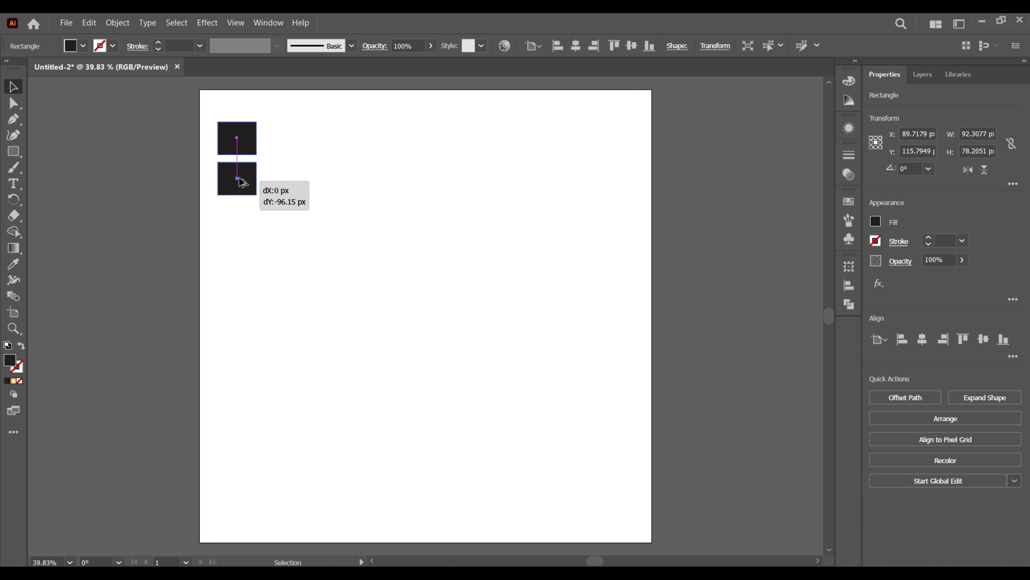
pyautogui.click(126, 307)
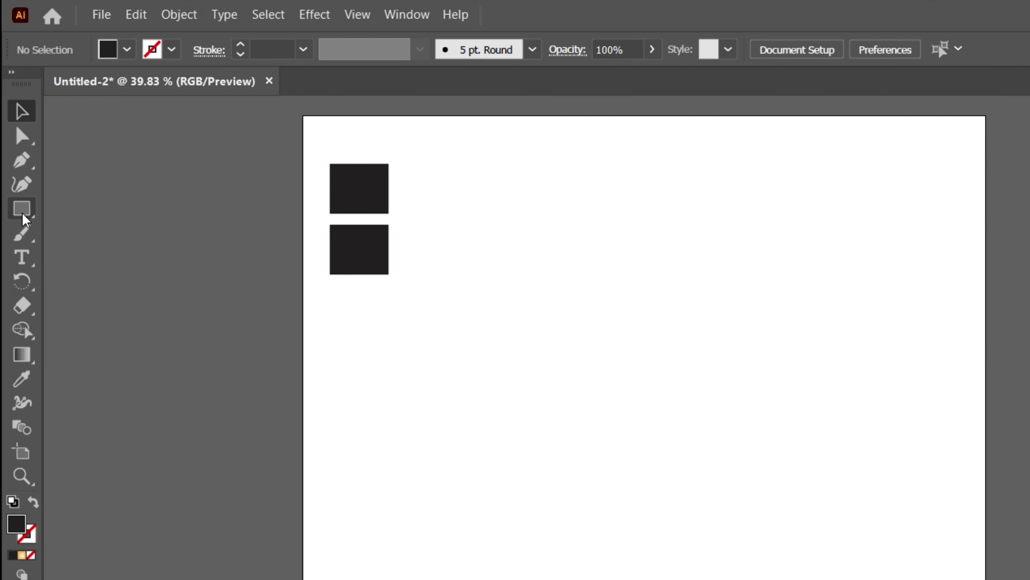
# Step: Draw a no-fill, black-outlined circle near the artboard centre
pyautogui.click(14, 154)
pyautogui.click(93, 233)
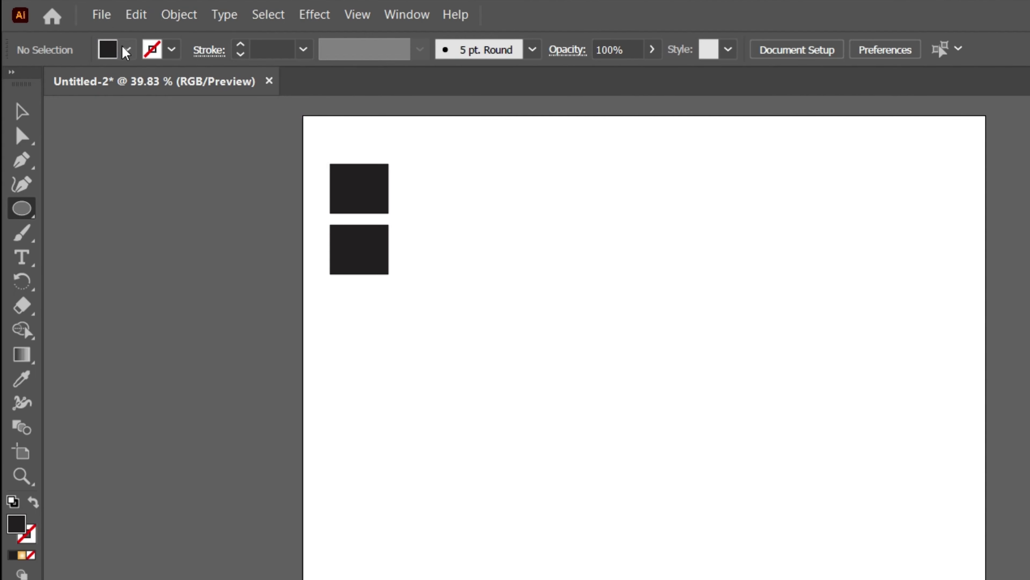
pyautogui.click(127, 50)
pyautogui.click(16, 85)
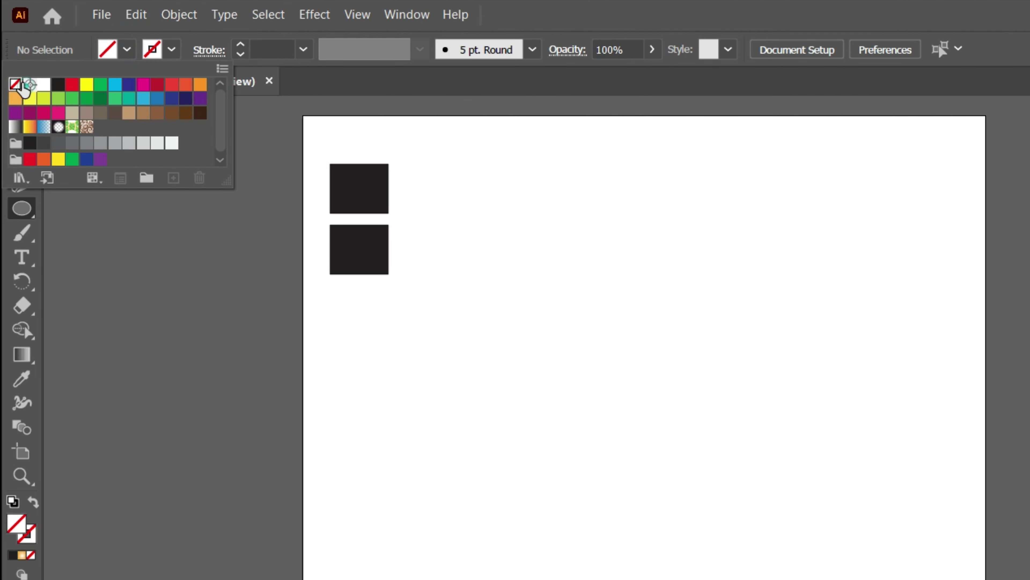
pyautogui.click(171, 49)
pyautogui.click(57, 83)
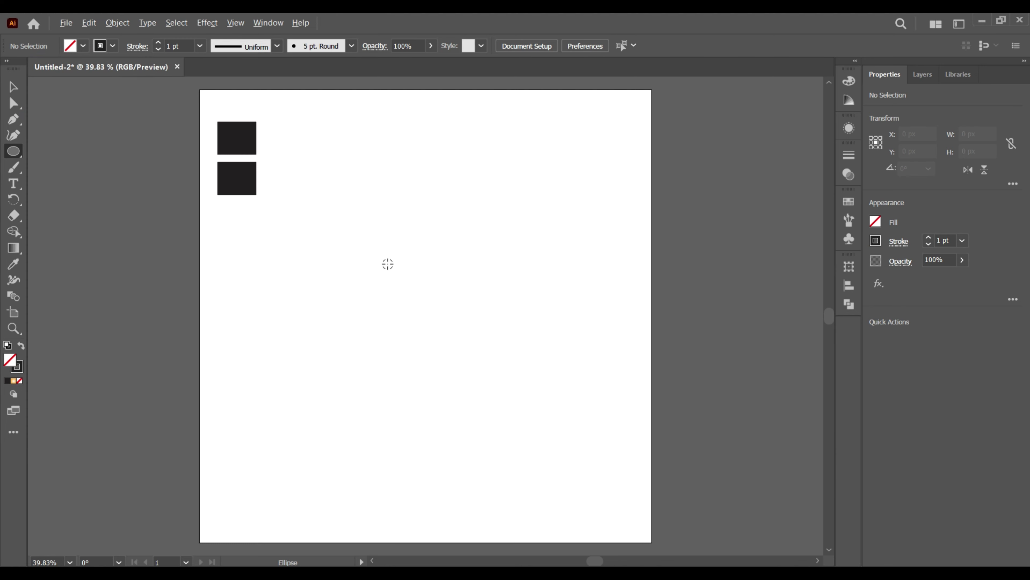
pyautogui.moveTo(387, 264); pyautogui.dragTo(438, 296)
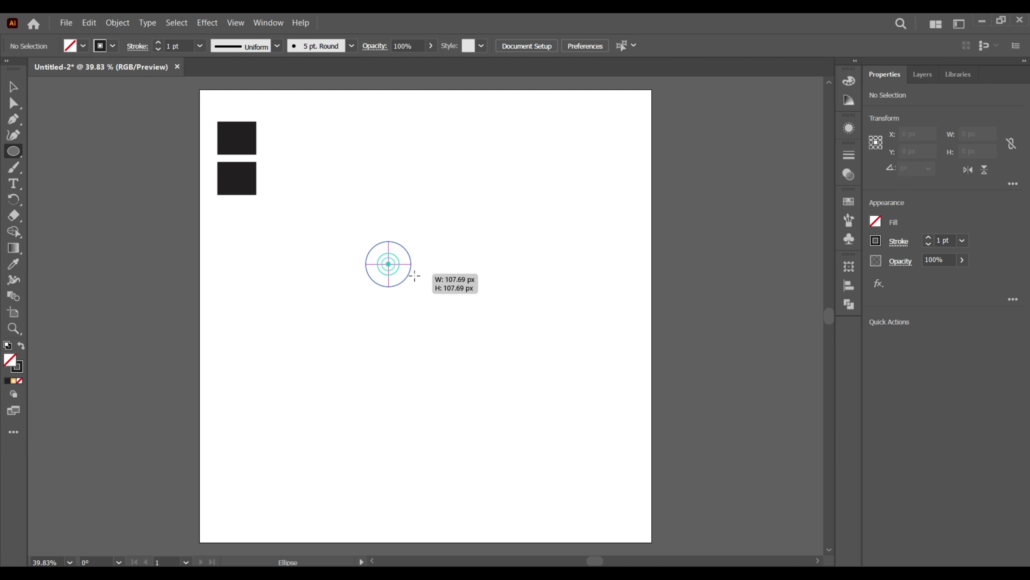
# Step: Duplicate the circle overlapping to the right, Pathfinder Intersect both, and move the lens up
pyautogui.click(14, 86)
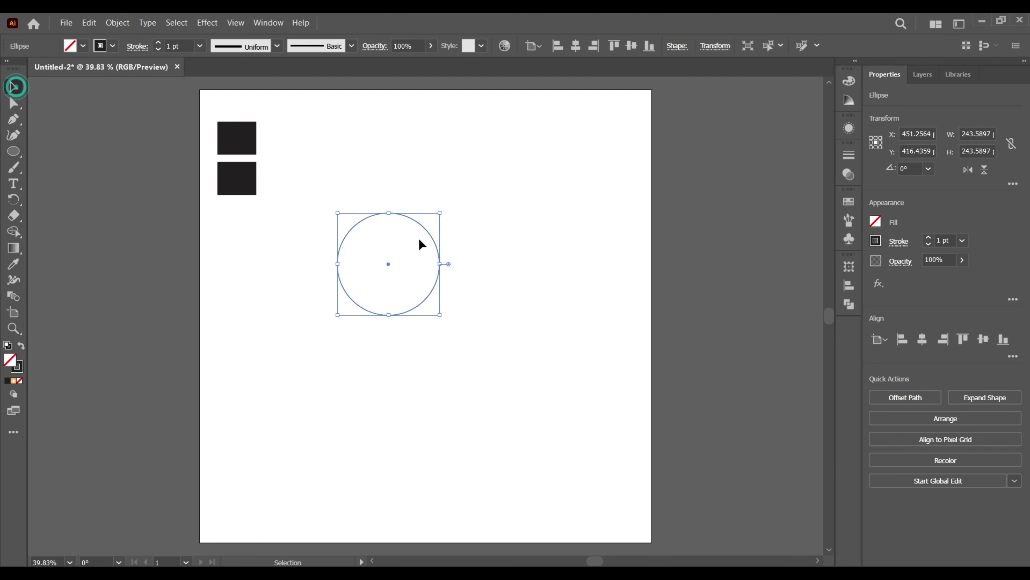
pyautogui.moveTo(389, 264); pyautogui.dragTo(460, 264)
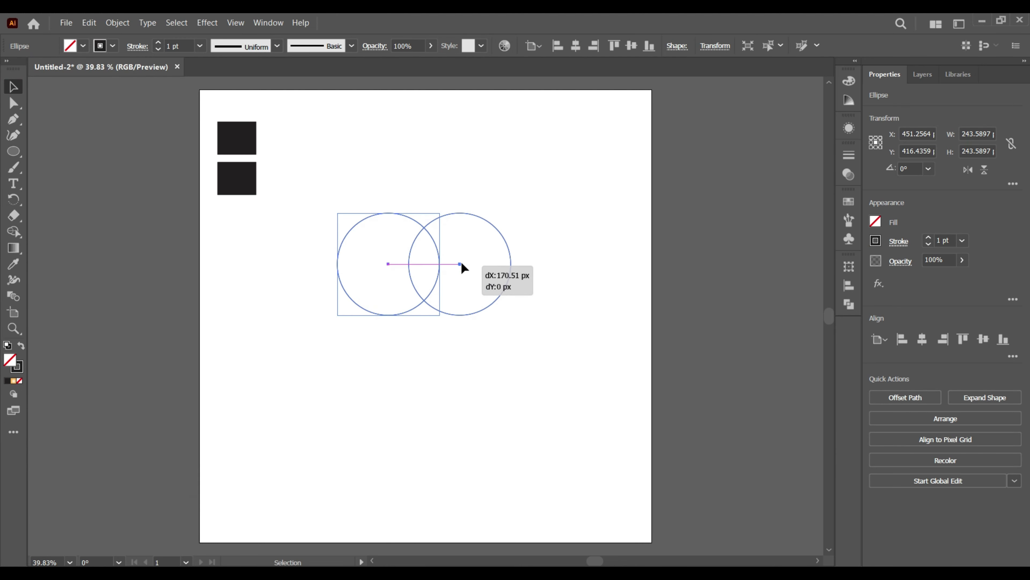
pyautogui.click(469, 369)
pyautogui.moveTo(326, 189); pyautogui.dragTo(559, 333)
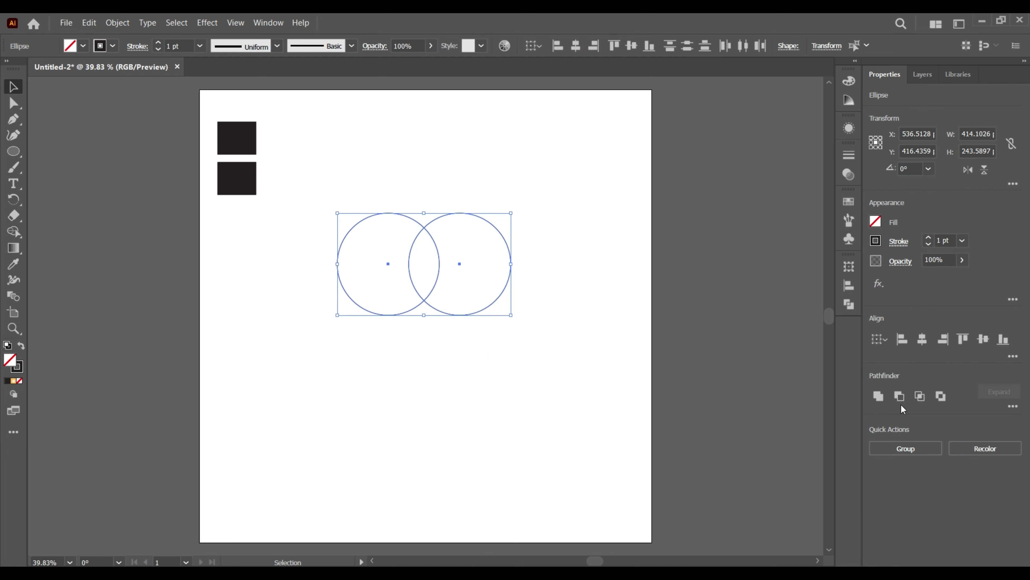
pyautogui.click(920, 396)
pyautogui.moveTo(361, 216); pyautogui.dragTo(488, 328)
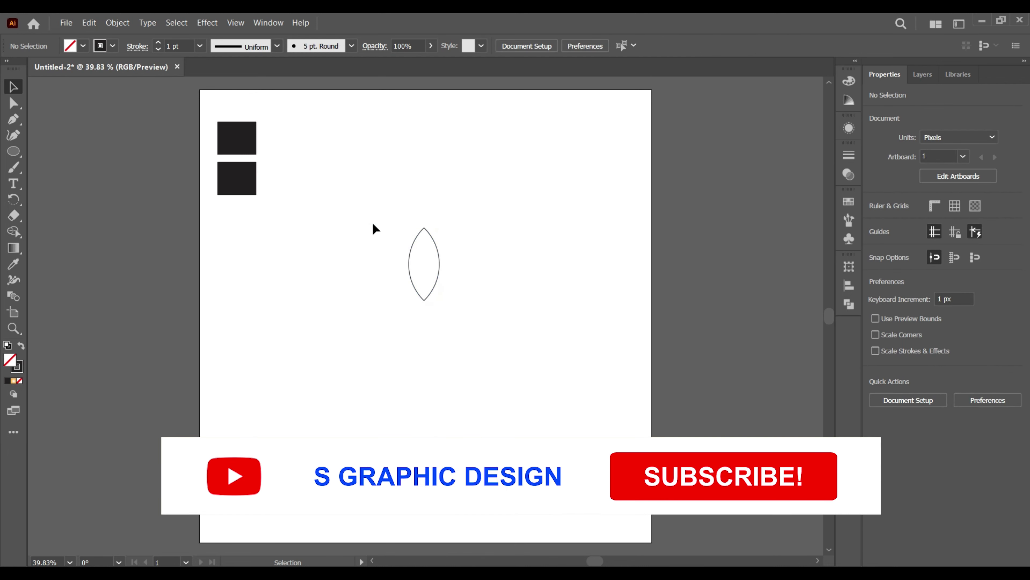
pyautogui.moveTo(435, 278); pyautogui.dragTo(436, 242)
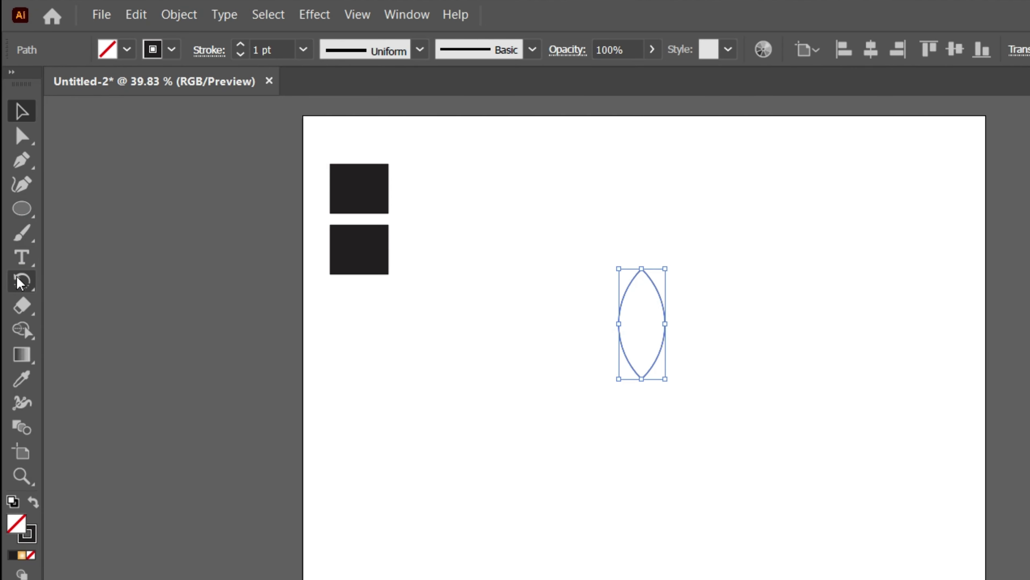
# Step: Rotate 45° copies of the lens around its bottom tip, repeating with Ctrl+D for eight petals
pyautogui.click(14, 198)
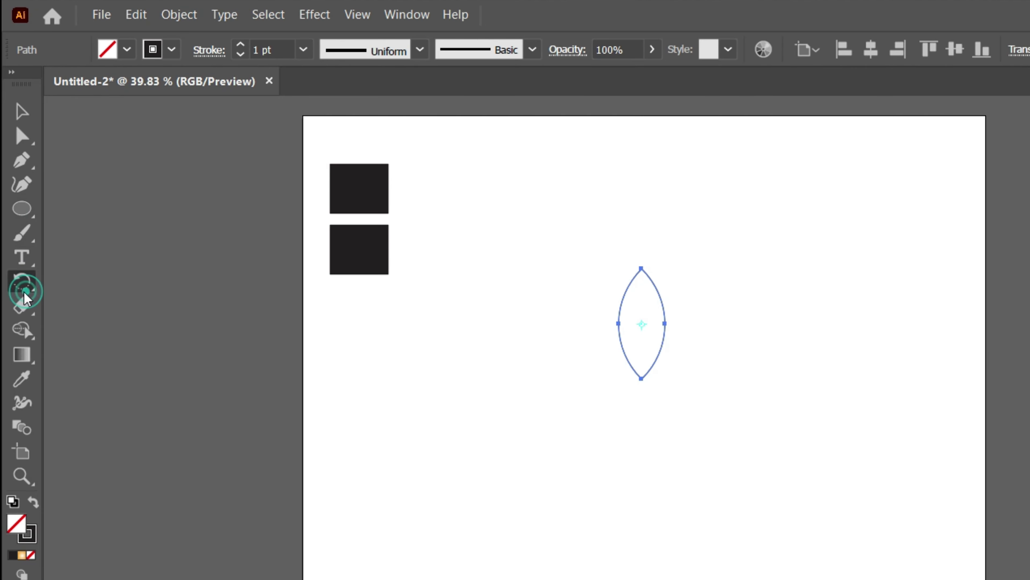
pyautogui.click(73, 283)
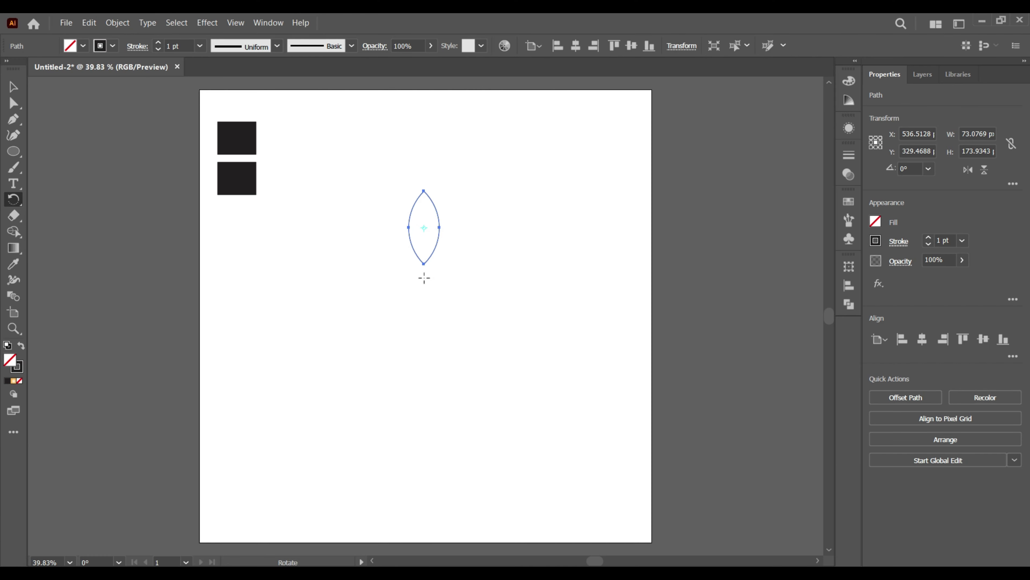
pyautogui.keyDown('alt'); pyautogui.click(425, 278); pyautogui.keyUp('alt')
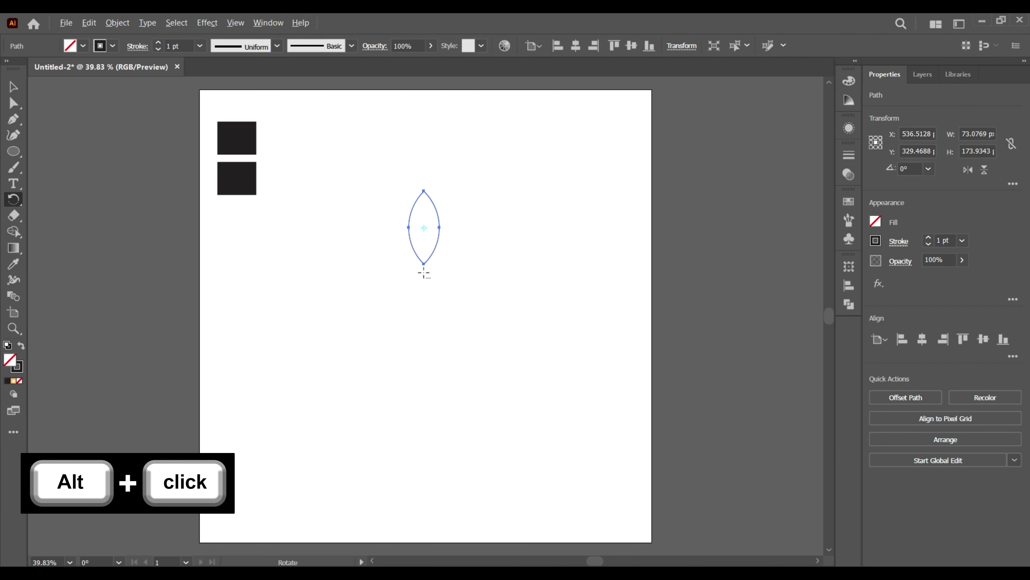
pyautogui.keyDown('alt'); pyautogui.click(424, 272); pyautogui.keyUp('alt')
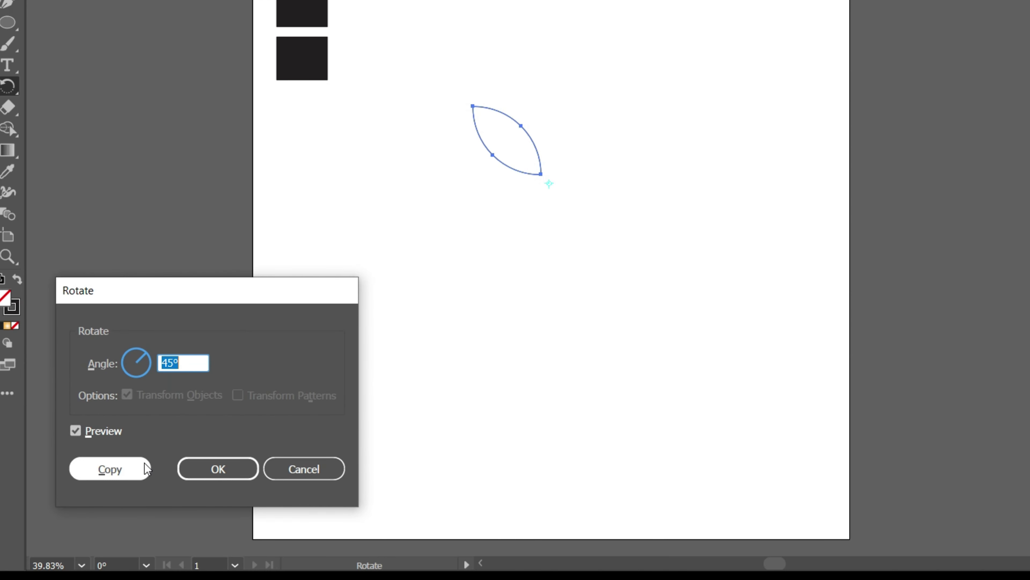
pyautogui.click(146, 469)
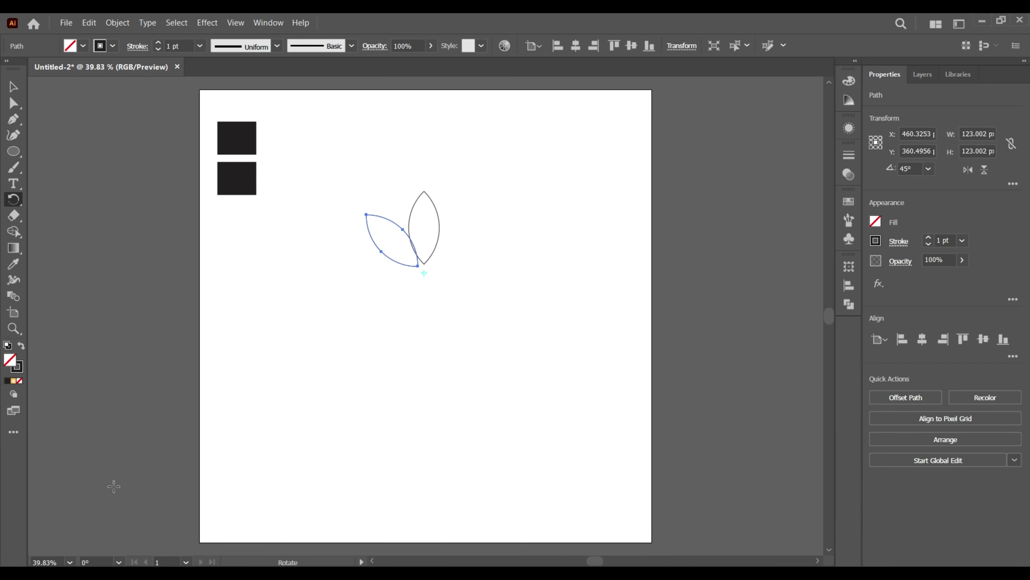
pyautogui.hotkey('ctrl', 'd')
pyautogui.hotkey('ctrl', 'd')
pyautogui.hotkey('ctrl', 'd')
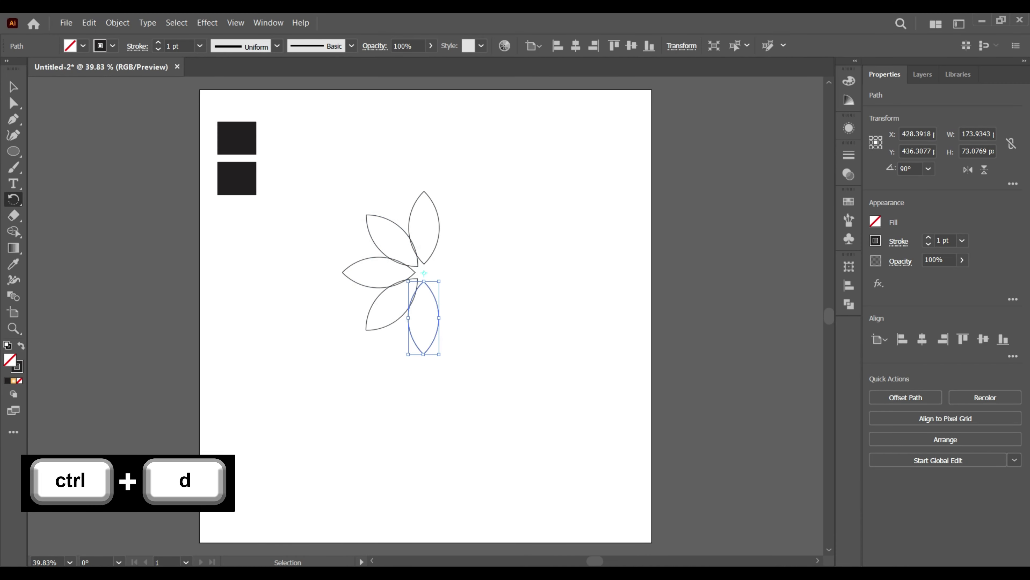
pyautogui.hotkey('ctrl', 'd')
pyautogui.hotkey('ctrl', 'd')
pyautogui.hotkey('ctrl', 'd')
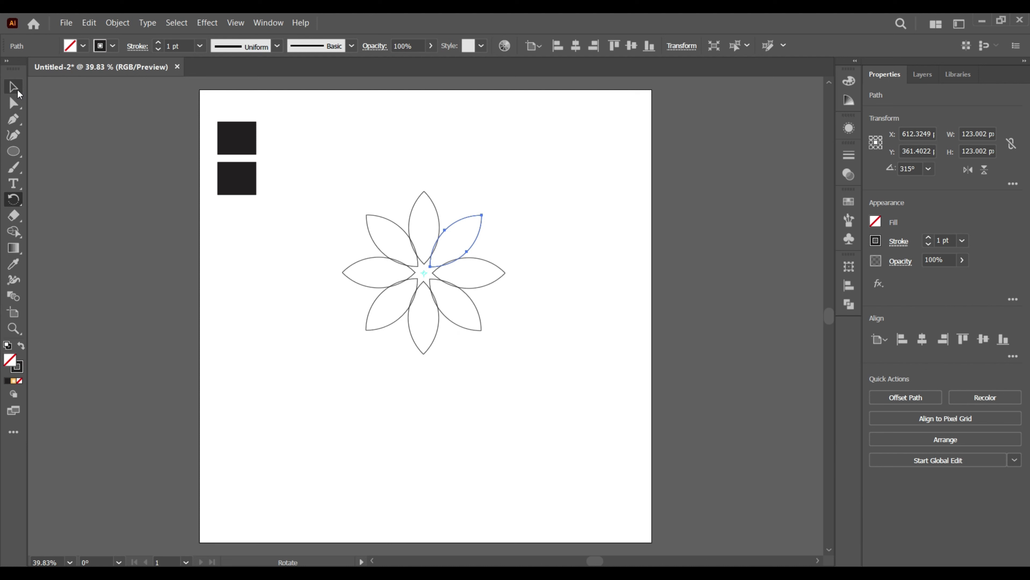
pyautogui.click(18, 88)
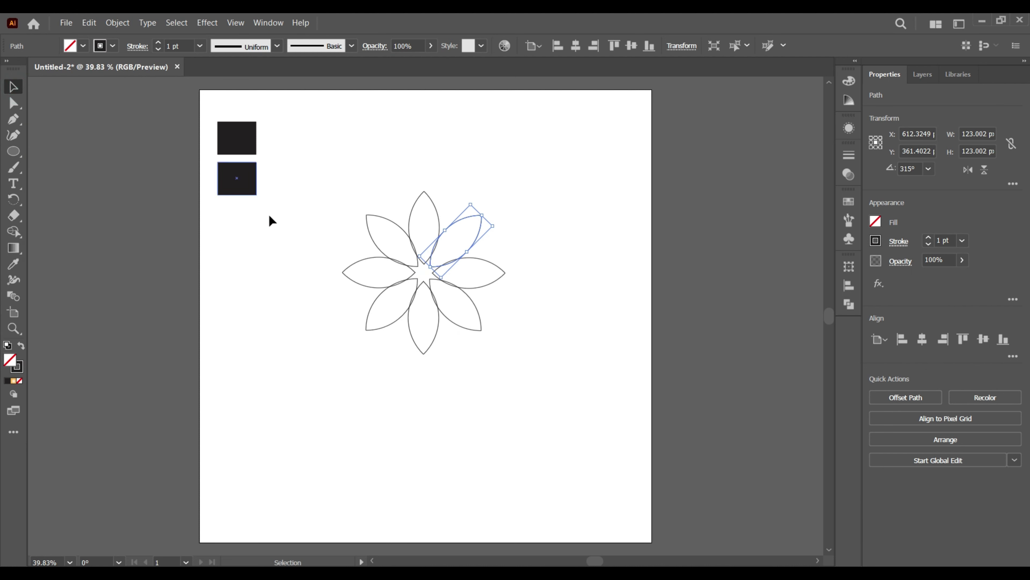
pyautogui.click(369, 383)
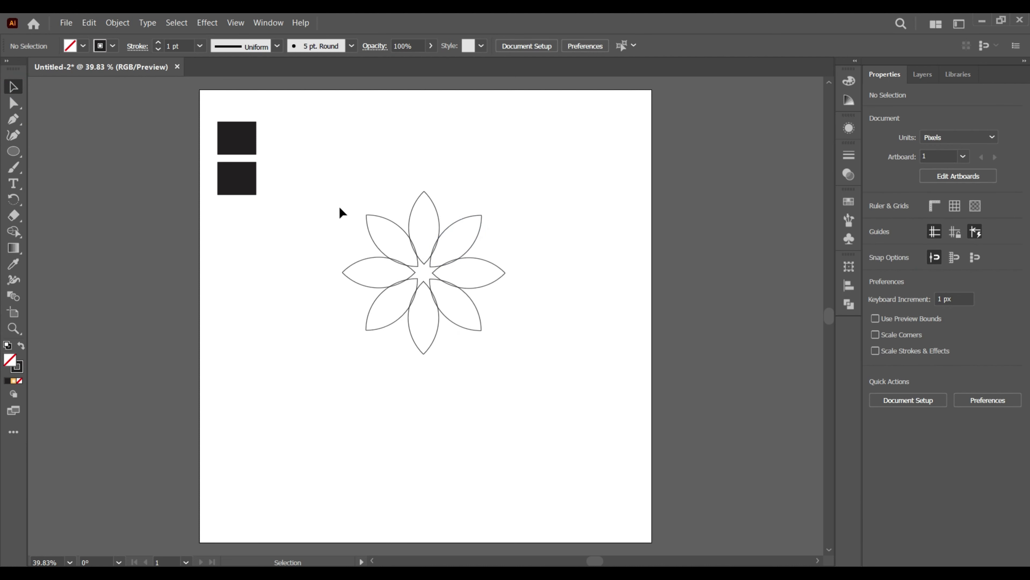
# Step: Duplicate the upper-left petal, shrink it to about 65 px, tilt it ~28°, and set it beside the top petal
pyautogui.click(401, 232)
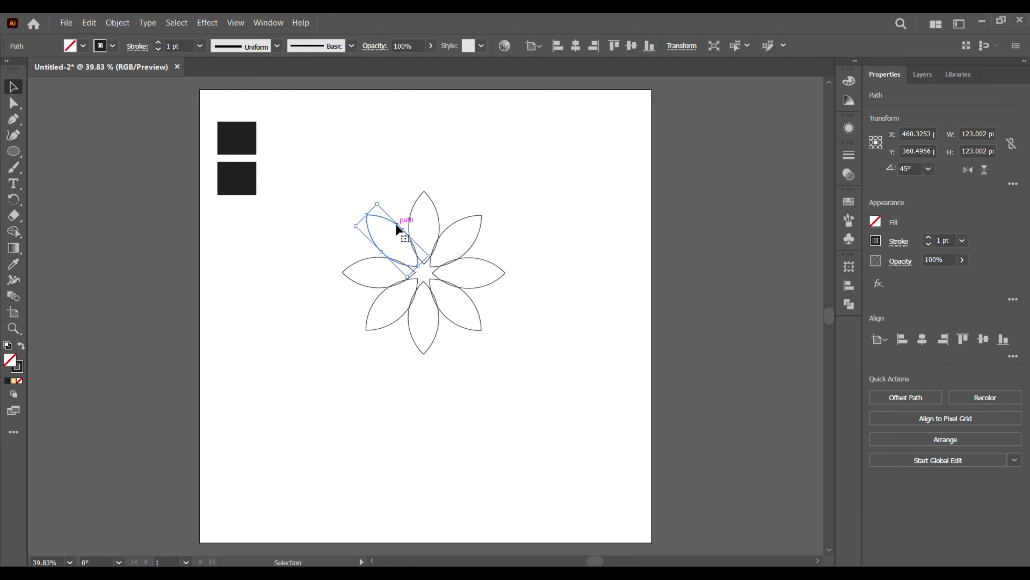
pyautogui.moveTo(396, 225); pyautogui.dragTo(383, 168)
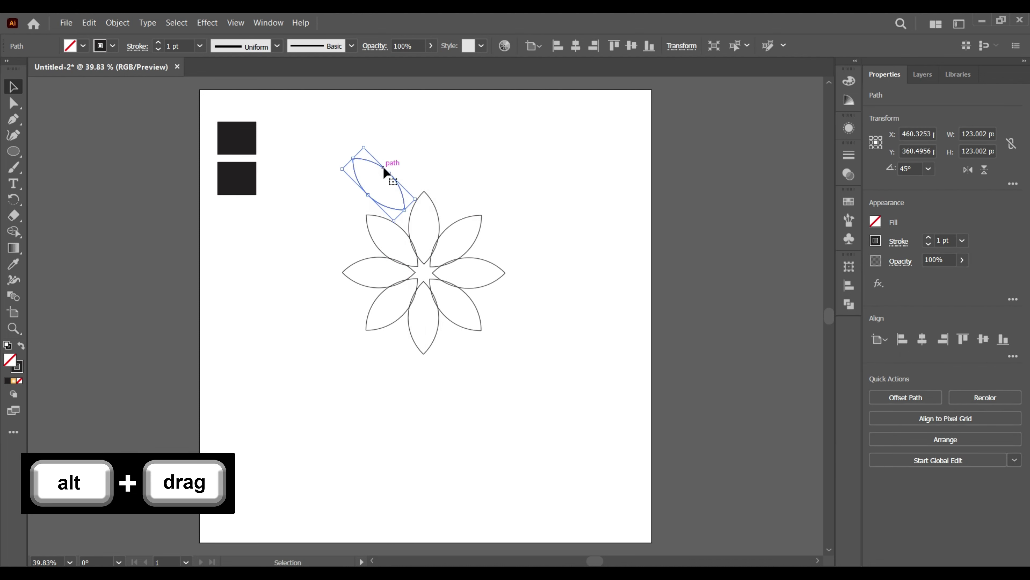
pyautogui.moveTo(364, 147); pyautogui.dragTo(367, 162)
pyautogui.moveTo(404, 196); pyautogui.dragTo(402, 204)
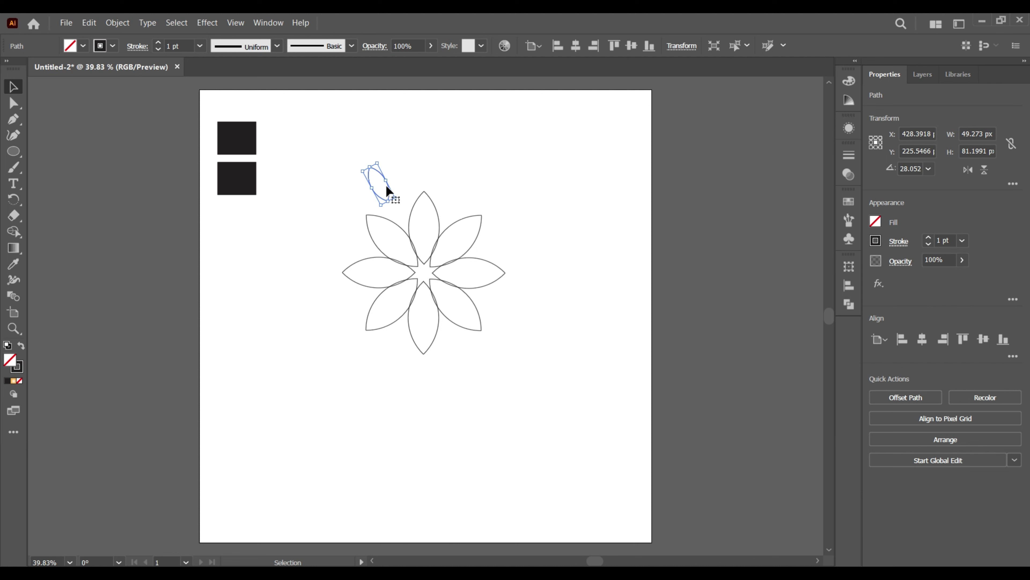
pyautogui.moveTo(387, 186); pyautogui.dragTo(404, 201)
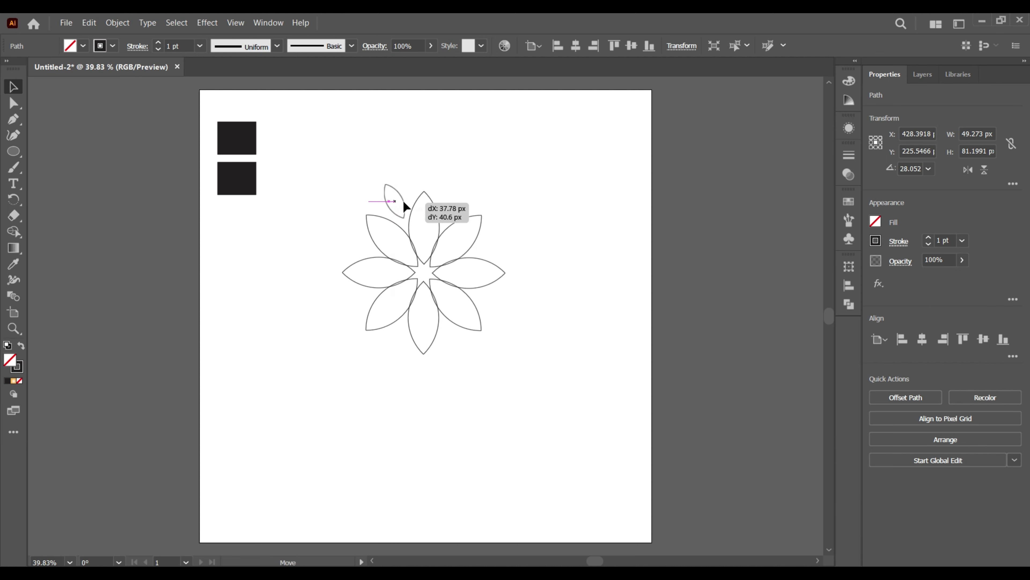
pyautogui.moveTo(404, 202); pyautogui.dragTo(403, 202)
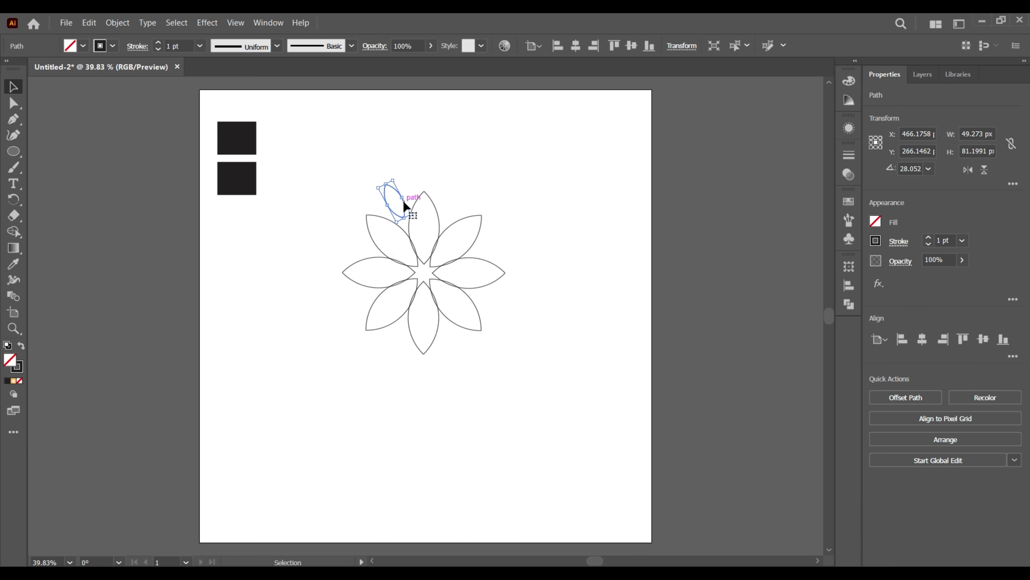
pyautogui.click(13, 199)
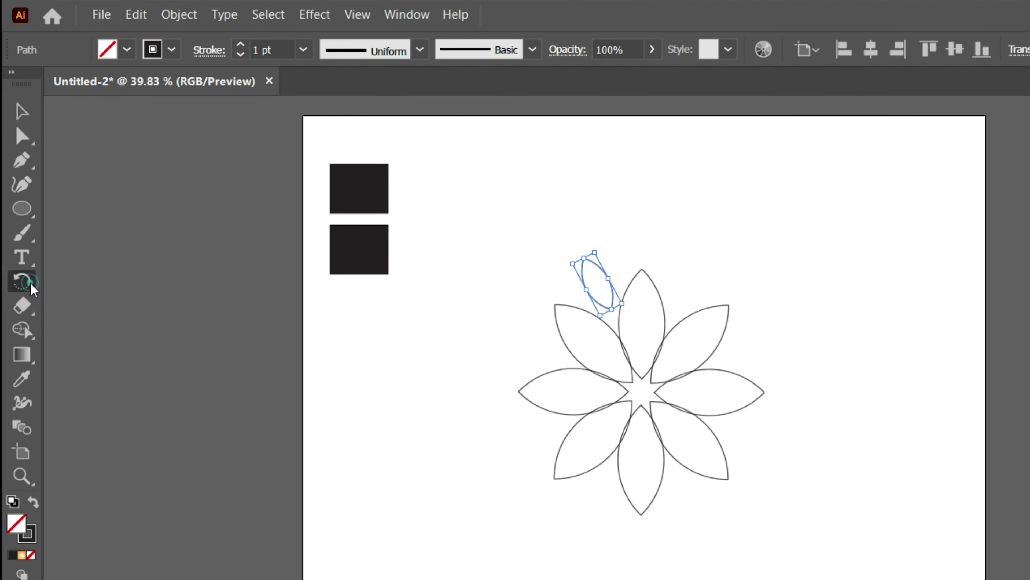
# Step: Make 45° rotated copies of the small petal around the flower centre, repeating with Ctrl+D
pyautogui.moveTo(13, 199); pyautogui.dragTo(65, 205)
pyautogui.click(97, 284)
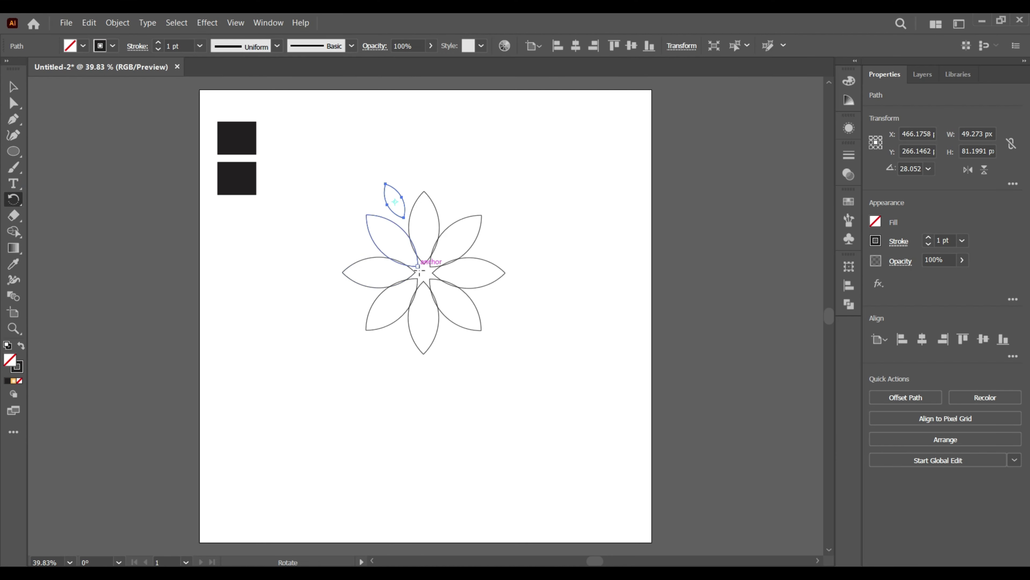
pyautogui.keyDown('alt'); pyautogui.click(424, 273); pyautogui.keyUp('alt')
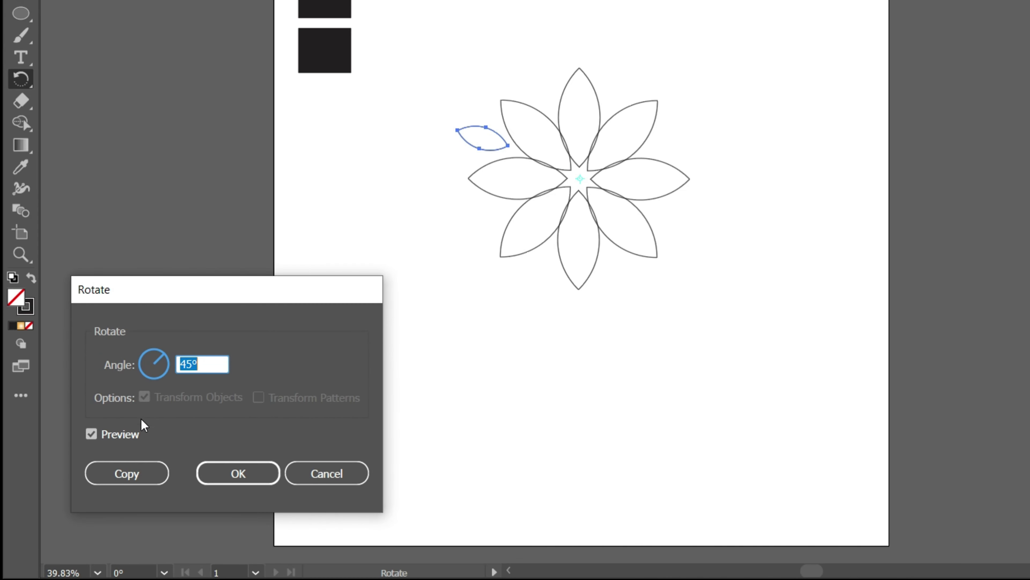
pyautogui.click(129, 474)
pyautogui.hotkey('ctrl', 'd')
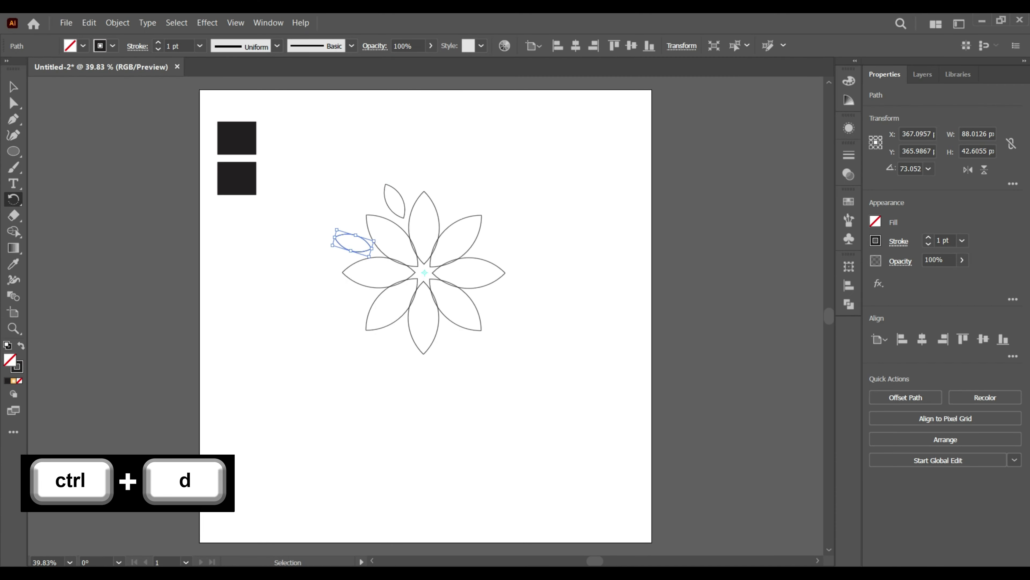
pyautogui.hotkey('ctrl', 'd')
pyautogui.hotkey('ctrl', 'd')
pyautogui.hotkey('ctrl', 'd')
pyautogui.hotkey('ctrl', 'd')
pyautogui.hotkey('ctrl', 'd')
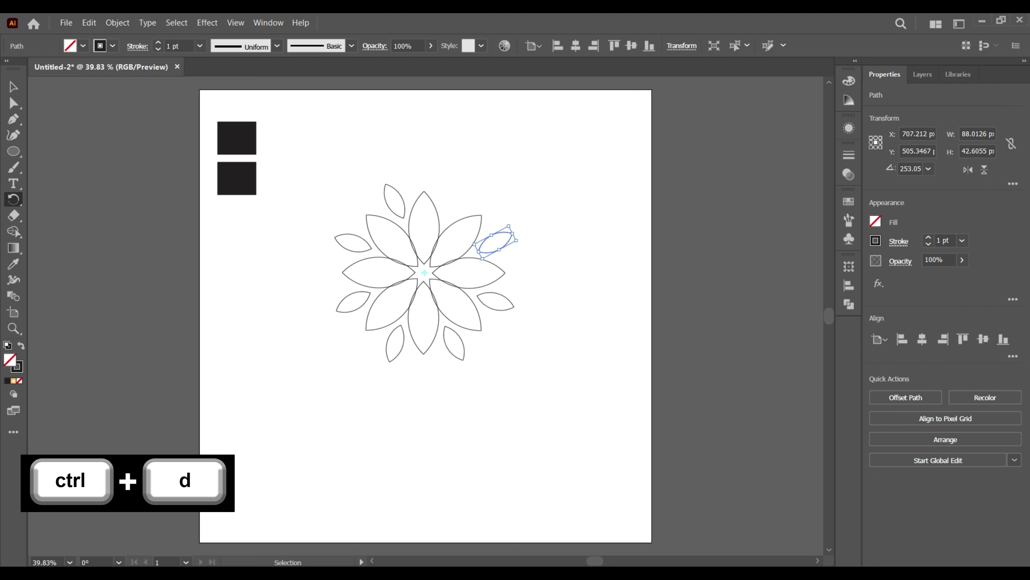
pyautogui.hotkey('ctrl', 'd')
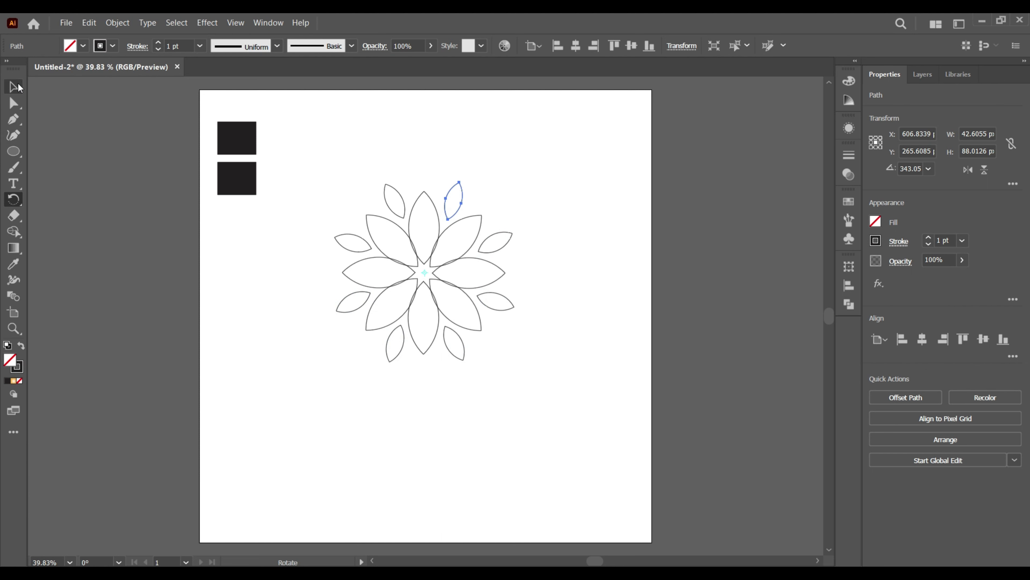
# Step: Deselect, then zoom in and pan to centre the flower in view
pyautogui.click(14, 86)
pyautogui.click(255, 428)
pyautogui.press('z')
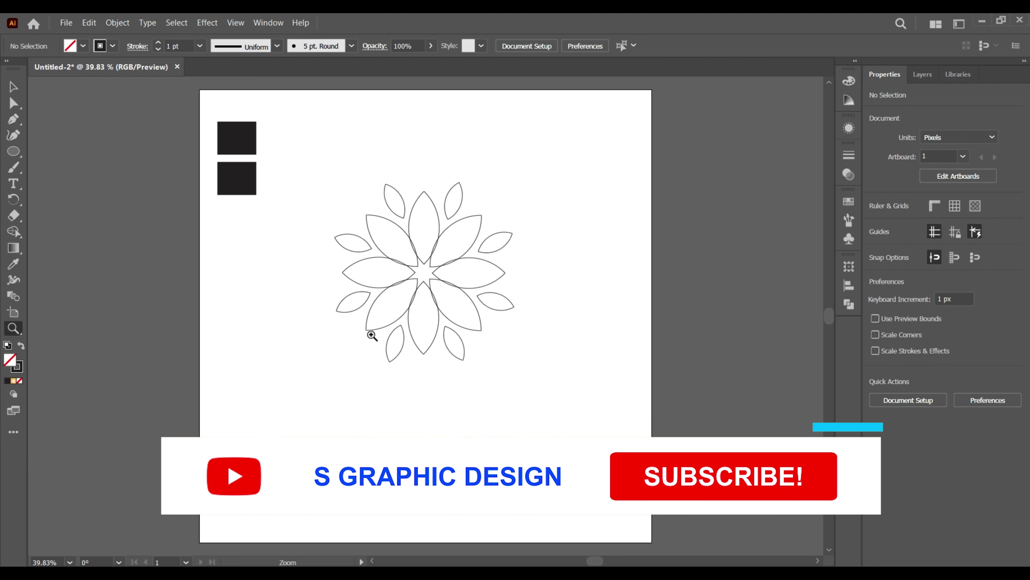
pyautogui.click(372, 335)
pyautogui.moveTo(427, 298); pyautogui.dragTo(430, 370)
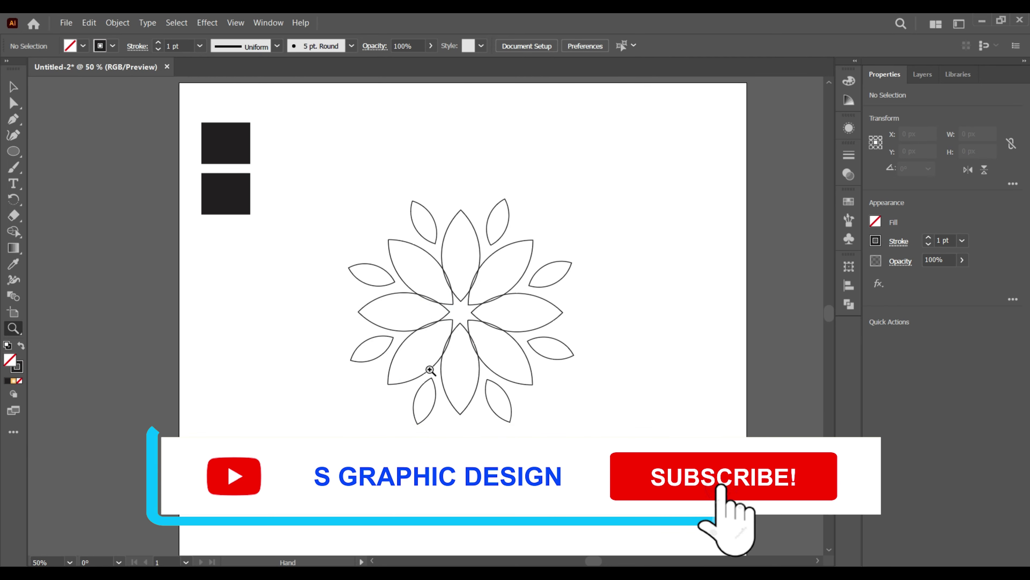
pyautogui.click(13, 87)
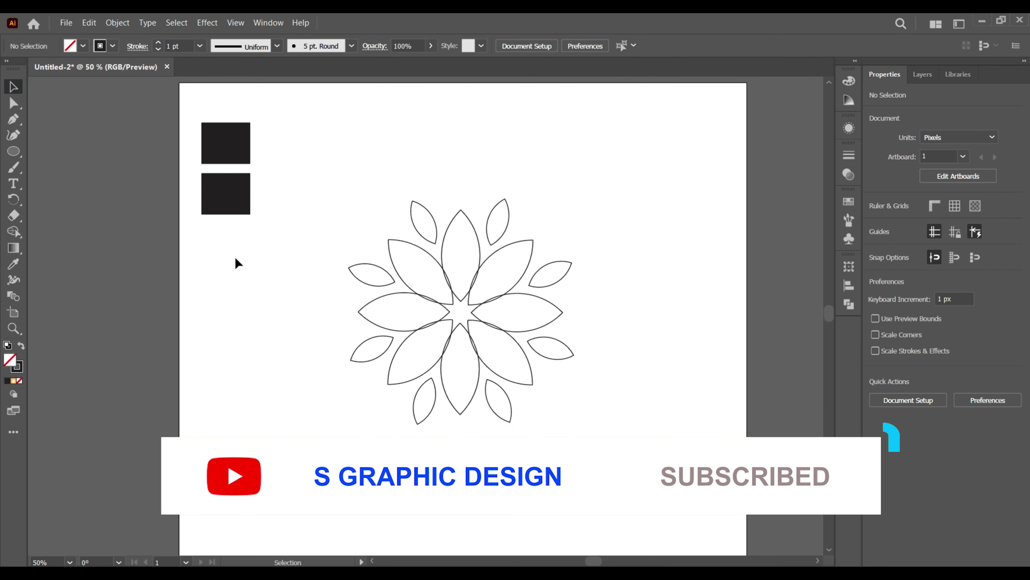
# Step: Give the top square a radial gradient with a crimson outer stop fading to white
pyautogui.click(237, 150)
pyautogui.rightClick(19, 256)
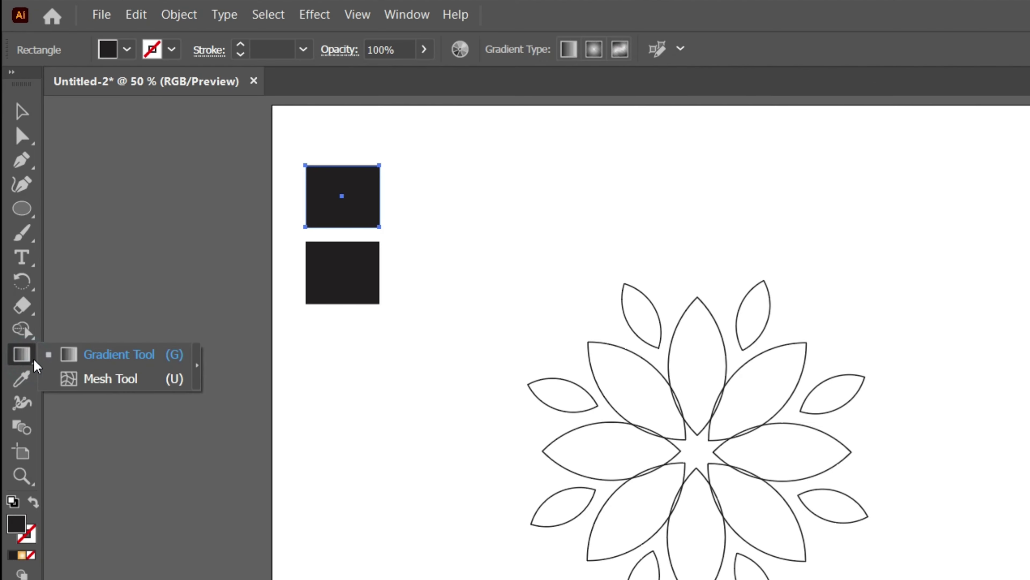
pyautogui.click(61, 249)
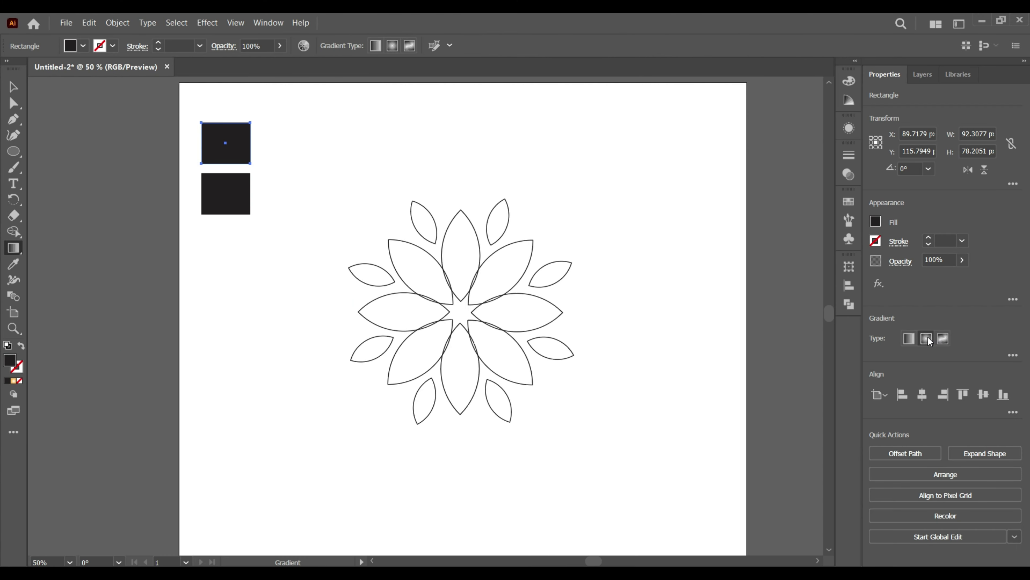
pyautogui.click(927, 339)
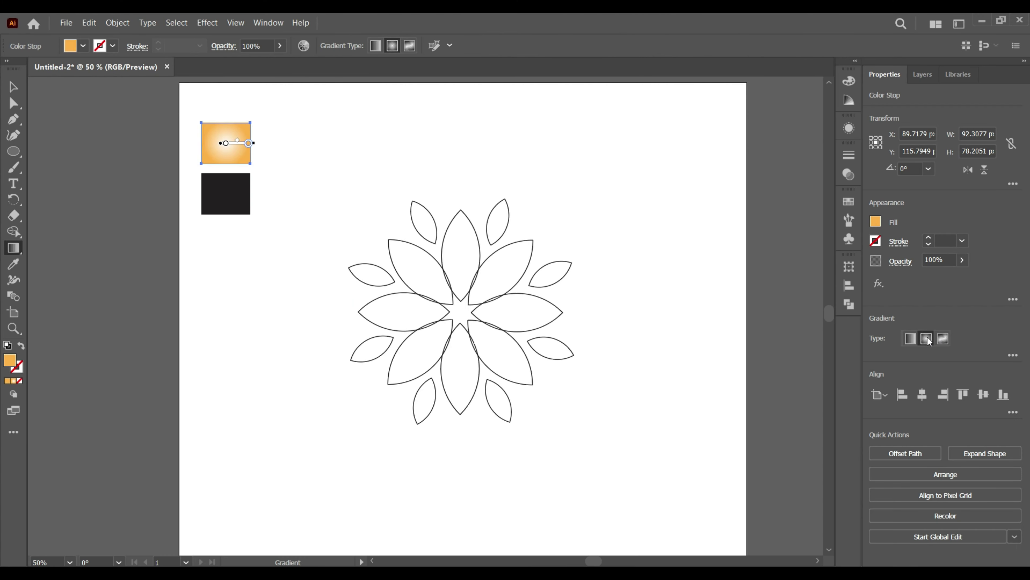
pyautogui.doubleClick(248, 144)
pyautogui.click(206, 192)
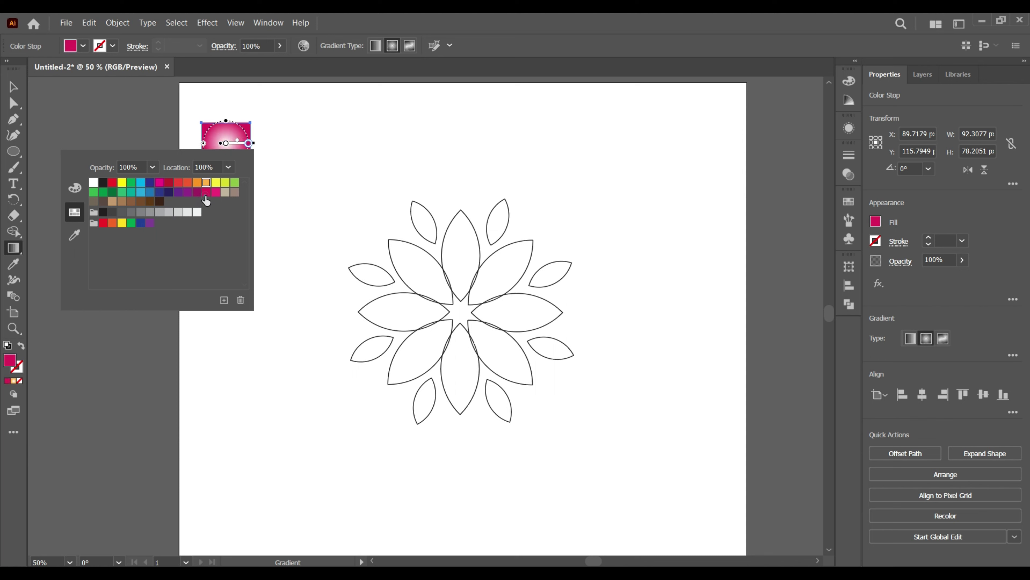
pyautogui.click(12, 86)
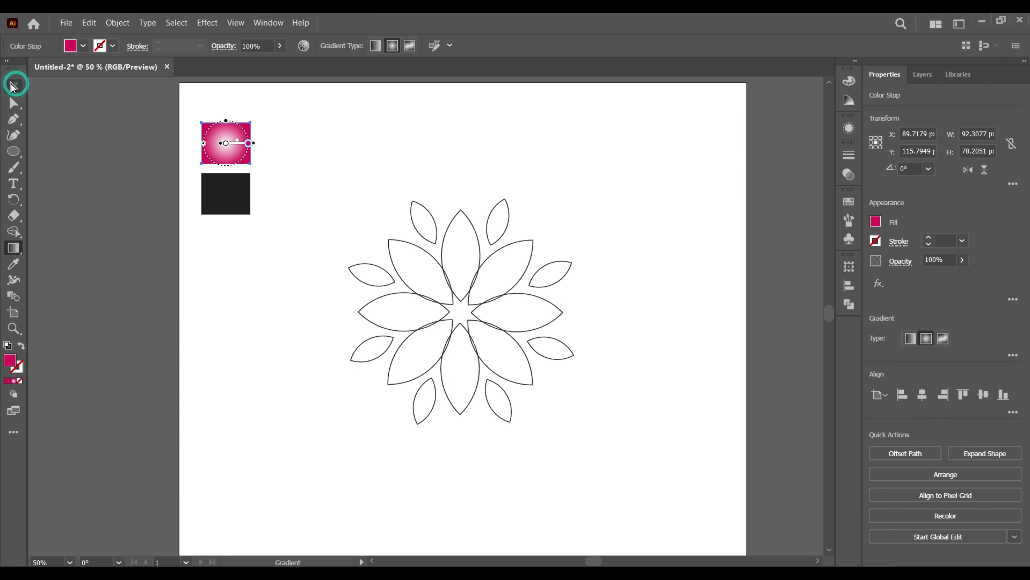
pyautogui.click(145, 150)
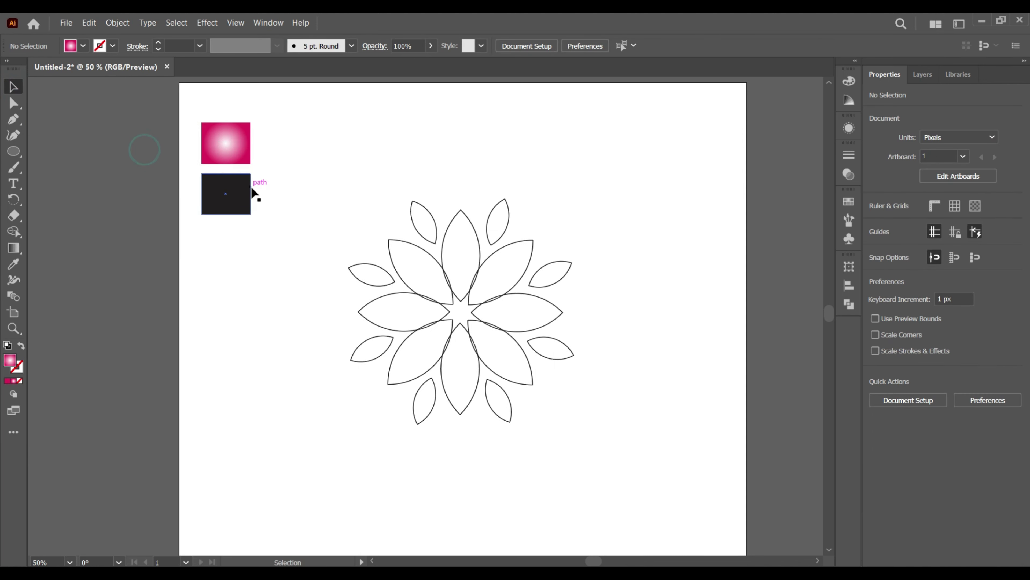
# Step: Give the lower square a radial gradient with a light orange outer stop fading to white
pyautogui.click(246, 198)
pyautogui.click(13, 247)
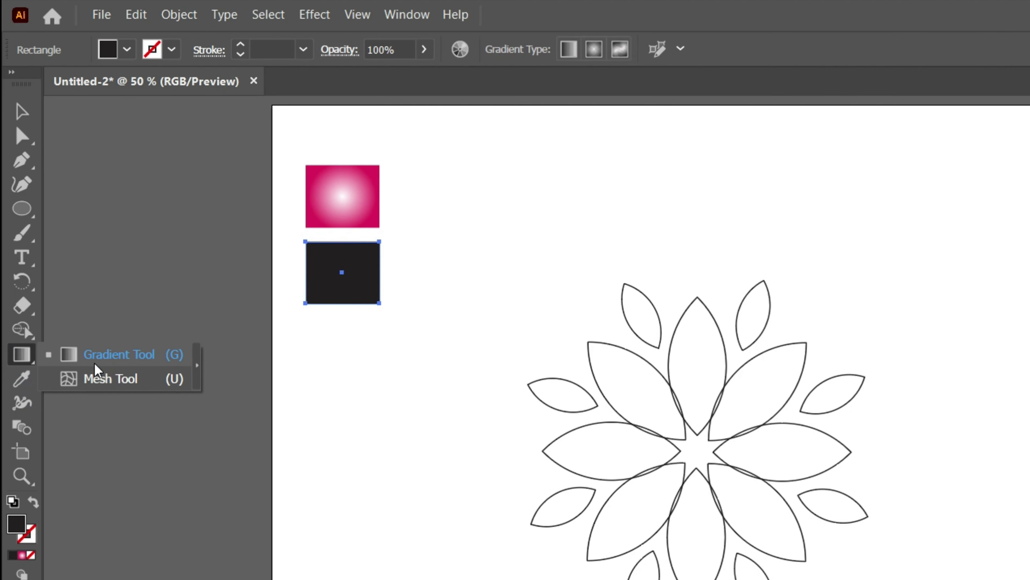
pyautogui.click(95, 362)
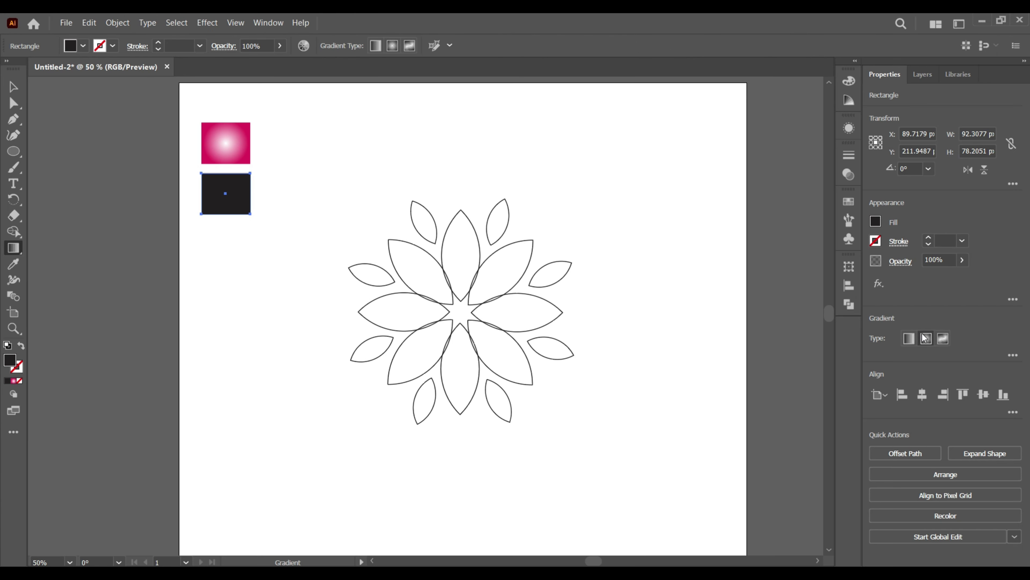
pyautogui.click(925, 338)
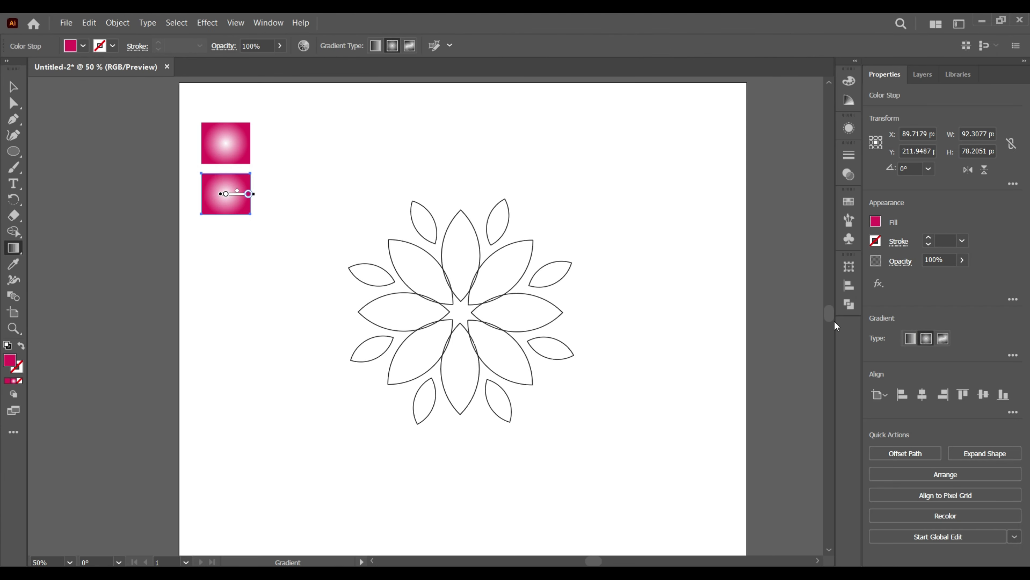
pyautogui.doubleClick(248, 194)
pyautogui.click(208, 233)
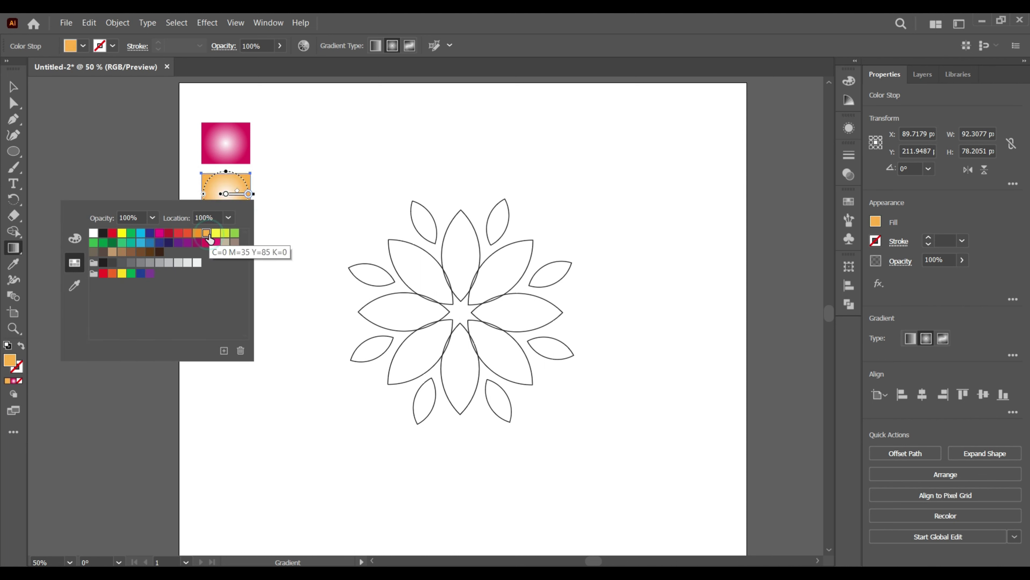
pyautogui.press('Escape')
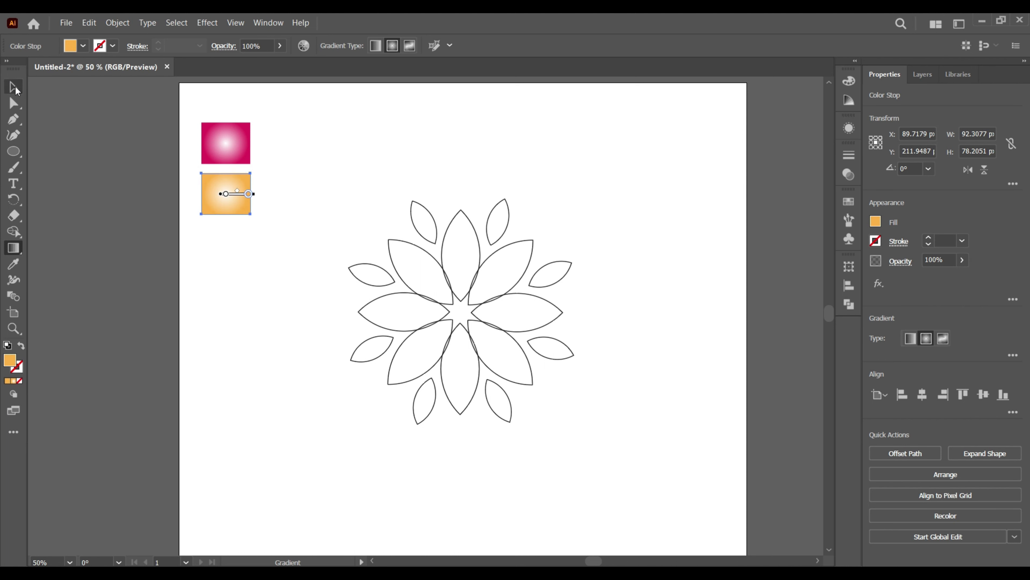
pyautogui.click(16, 87)
pyautogui.click(260, 292)
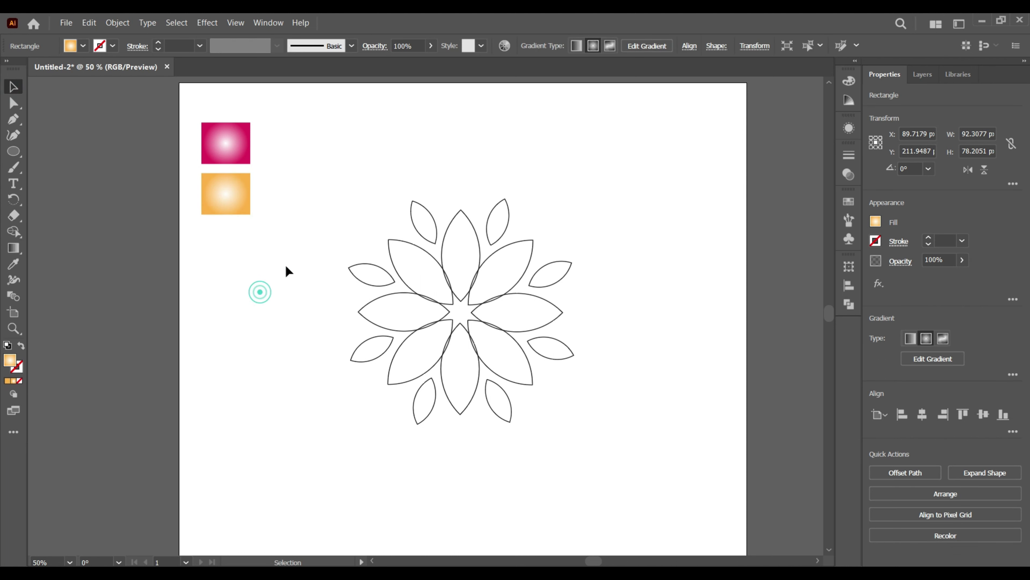
# Step: Shift-select the large inner petals and eyedrop the pink gradient from the top square onto them
pyautogui.click(404, 247)
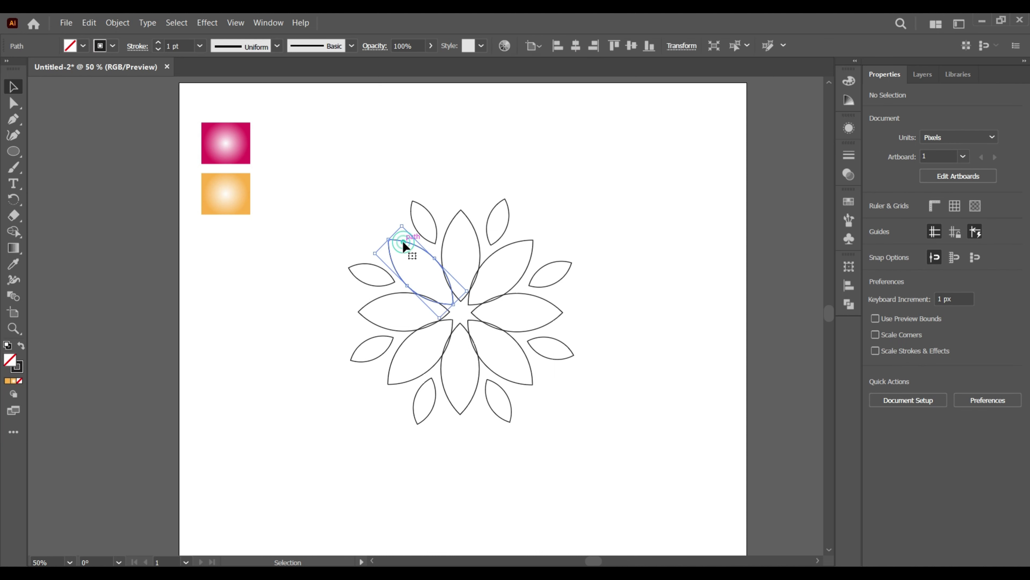
pyautogui.keyDown('shift'); pyautogui.click(377, 303); pyautogui.keyUp('shift')
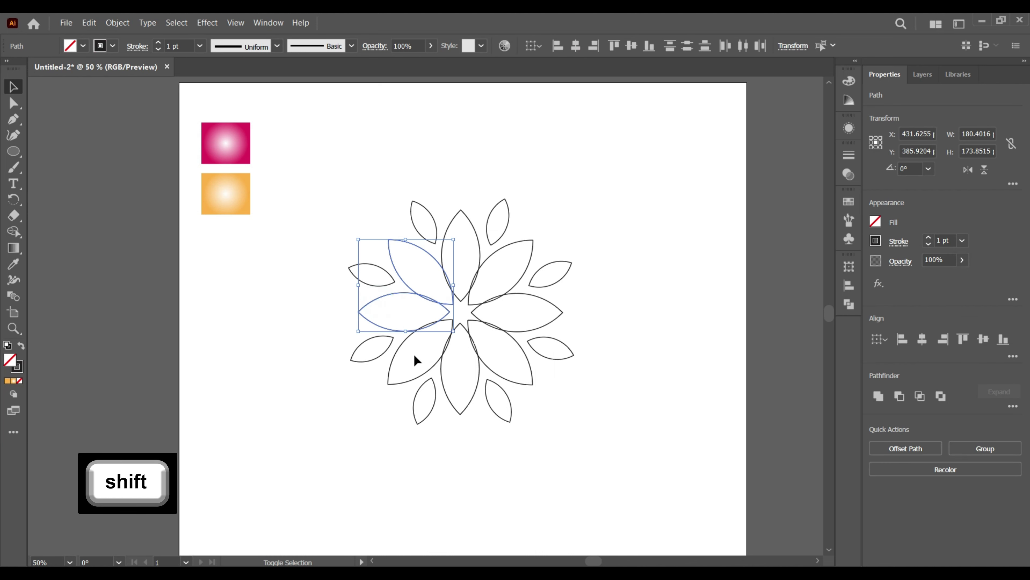
pyautogui.keyDown('shift'); pyautogui.click(453, 397); pyautogui.keyUp('shift')
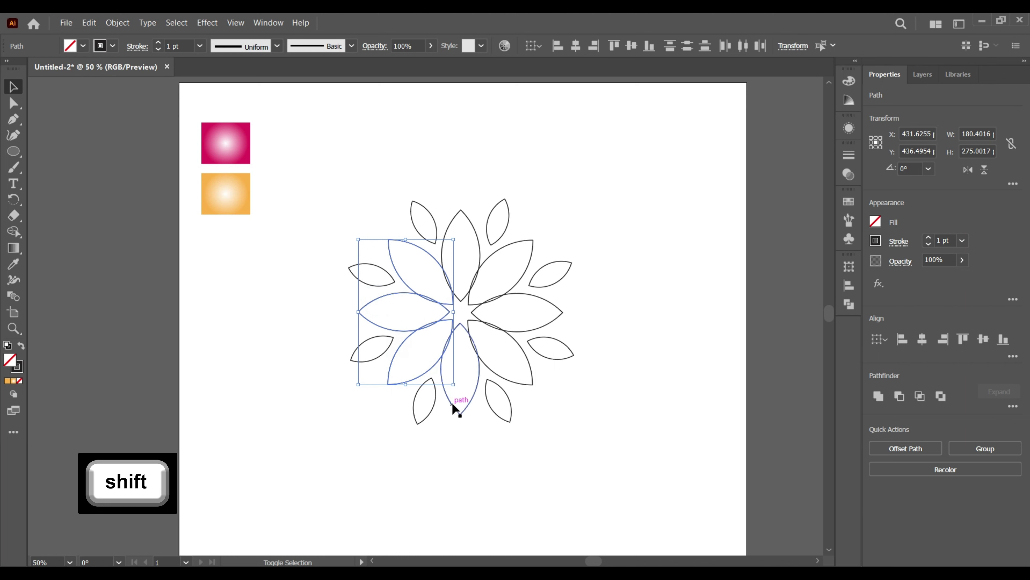
pyautogui.keyDown('shift'); pyautogui.click(515, 379); pyautogui.keyUp('shift')
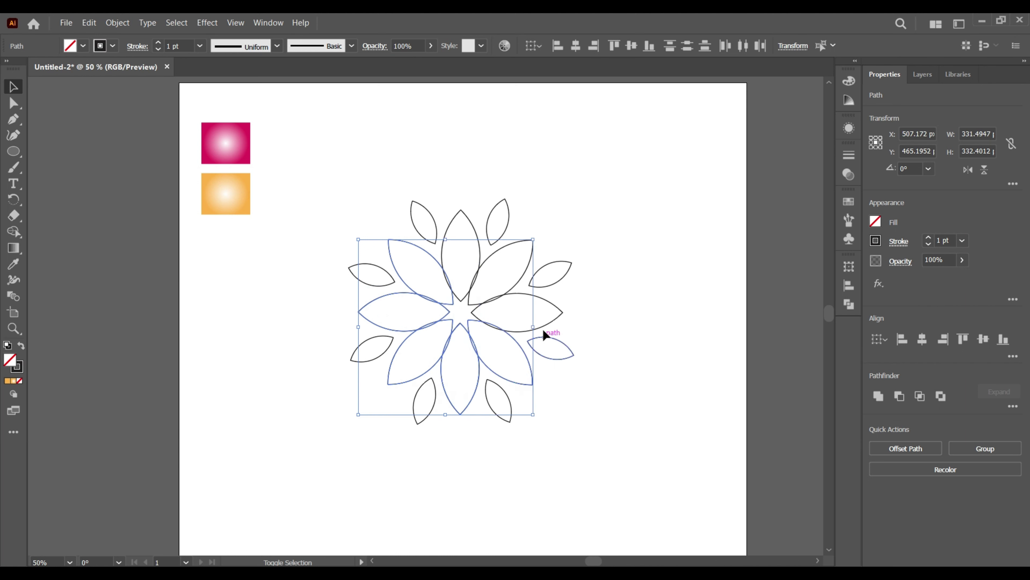
pyautogui.keyDown('shift'); pyautogui.click(542, 323); pyautogui.keyUp('shift')
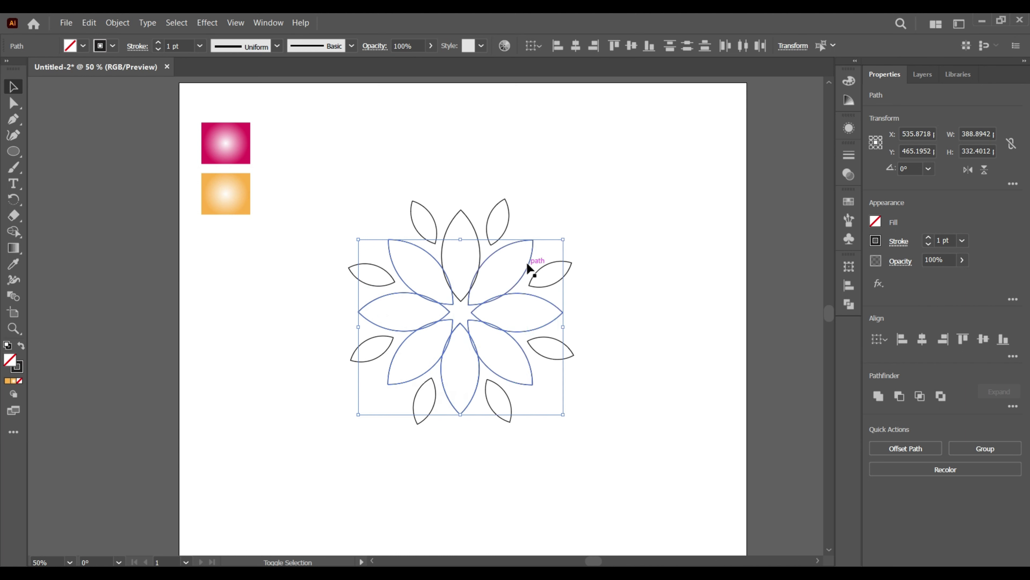
pyautogui.keyDown('shift'); pyautogui.click(469, 216); pyautogui.keyUp('shift')
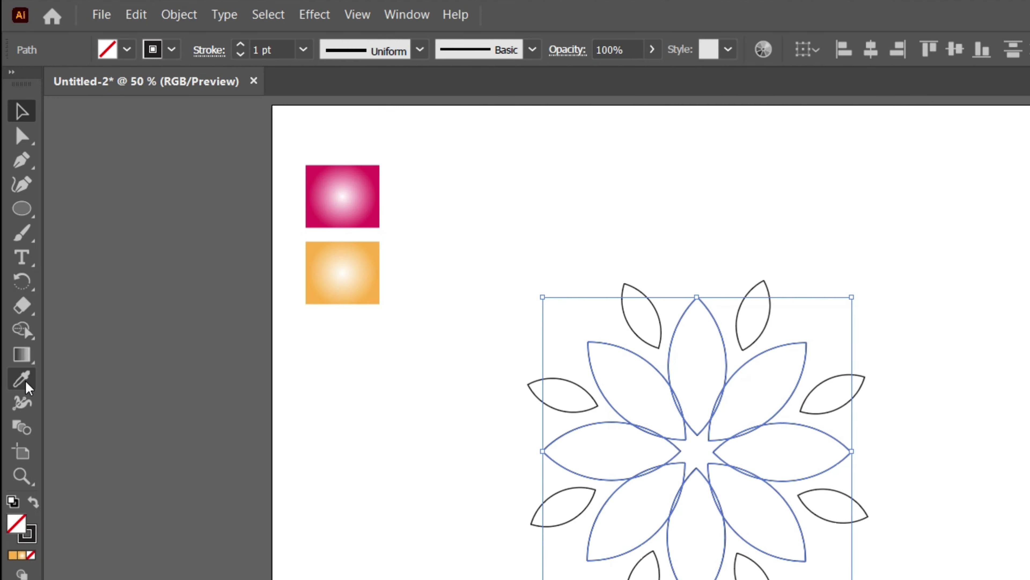
pyautogui.click(13, 263)
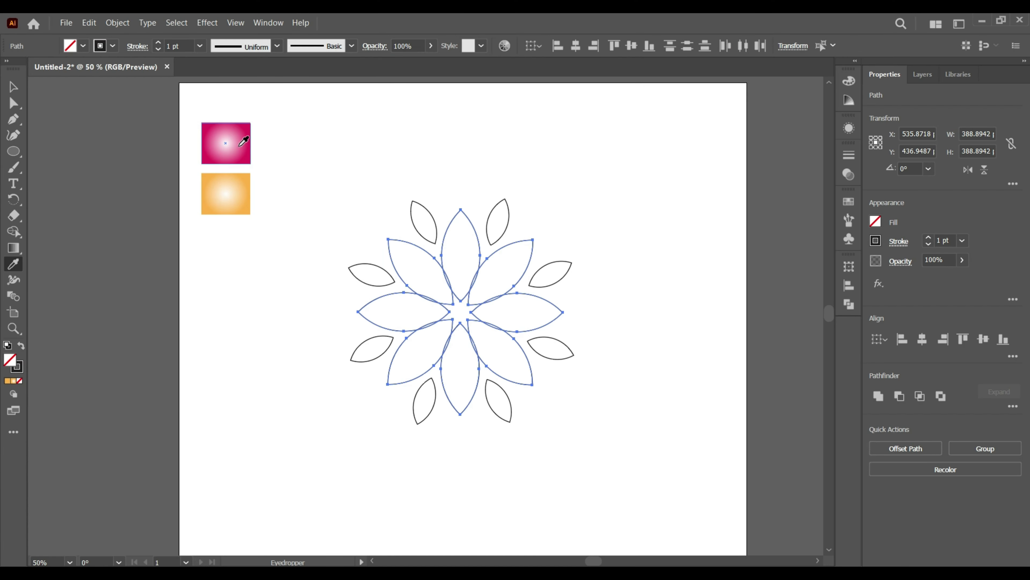
pyautogui.click(246, 145)
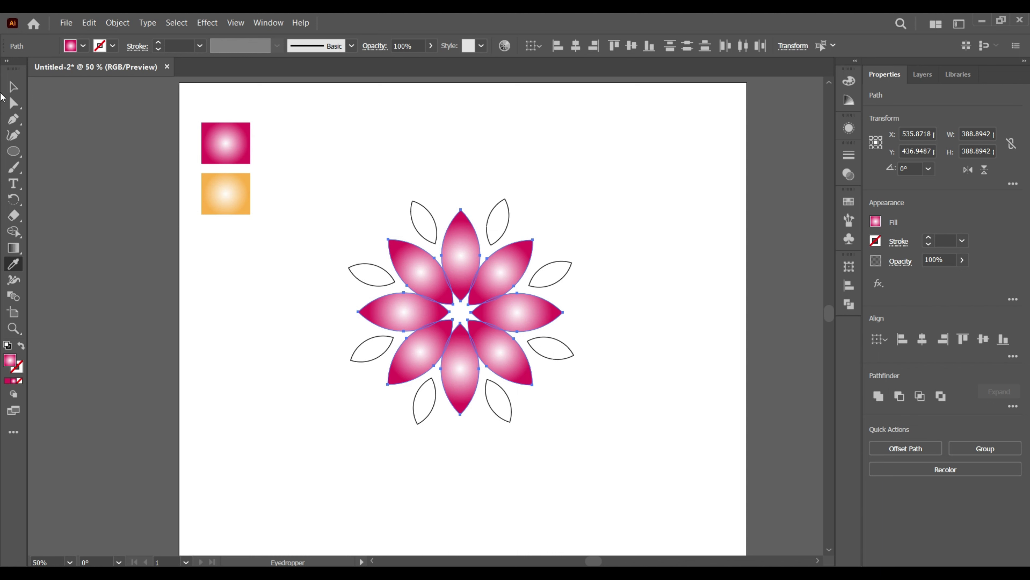
pyautogui.click(12, 87)
# Step: Select all eight small outline petals and eyedrop the orange gradient from the lower square onto them
pyautogui.click(278, 347)
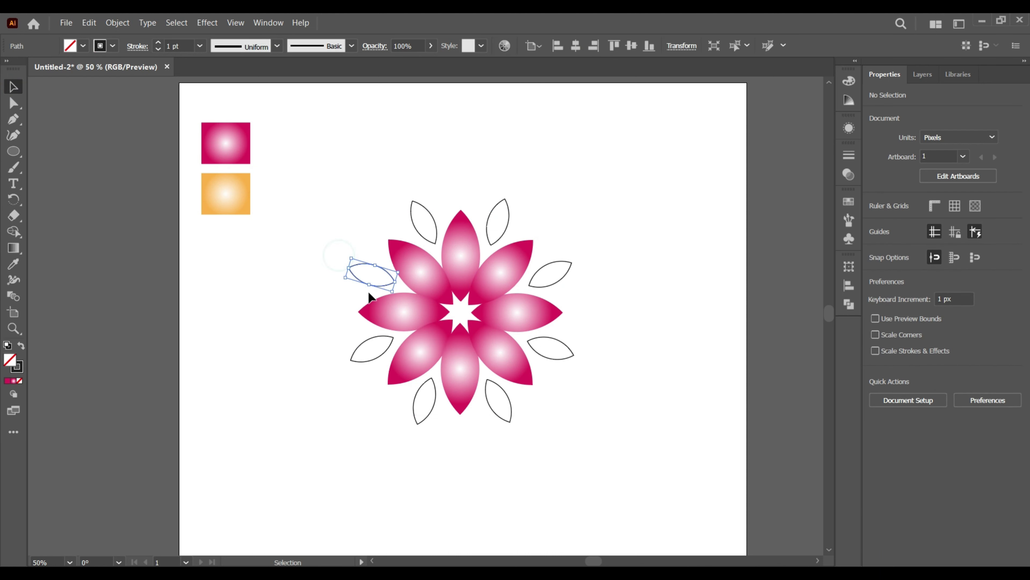
pyautogui.click(369, 284)
pyautogui.moveTo(324, 352); pyautogui.dragTo(361, 374)
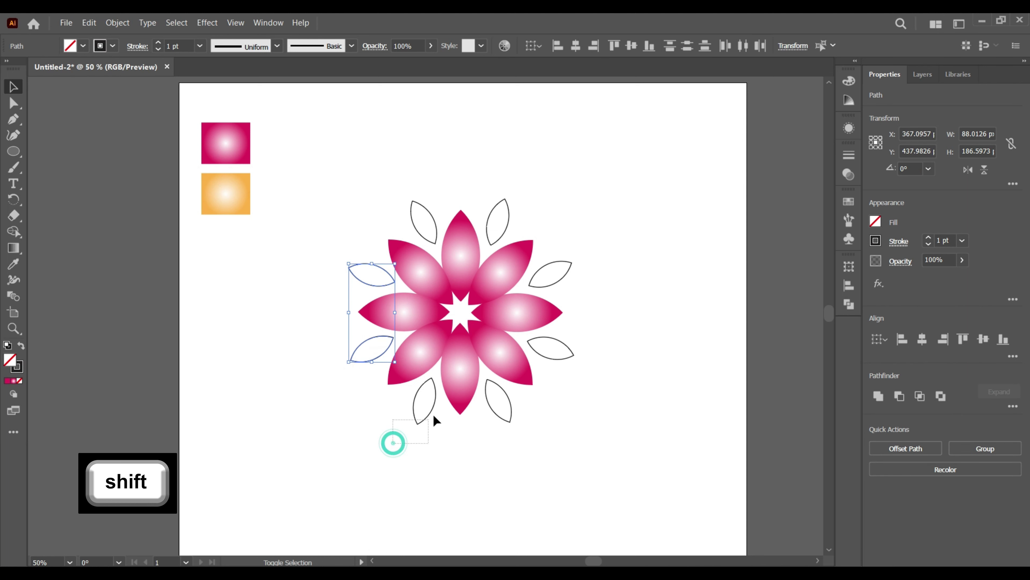
pyautogui.moveTo(393, 443); pyautogui.dragTo(434, 417)
pyautogui.moveTo(520, 421); pyautogui.dragTo(521, 421)
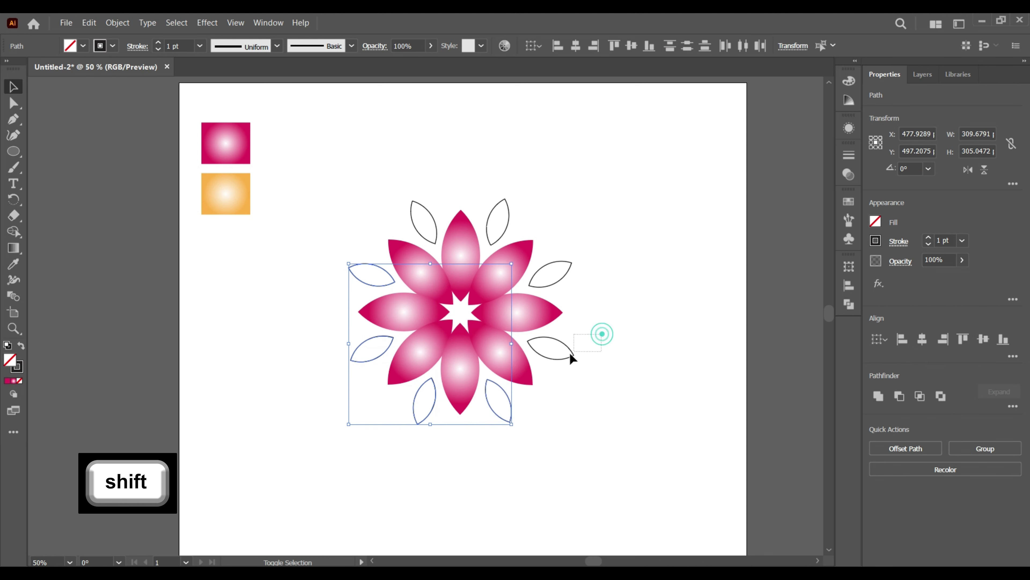
pyautogui.moveTo(602, 334); pyautogui.dragTo(571, 354)
pyautogui.moveTo(567, 253); pyautogui.dragTo(547, 262)
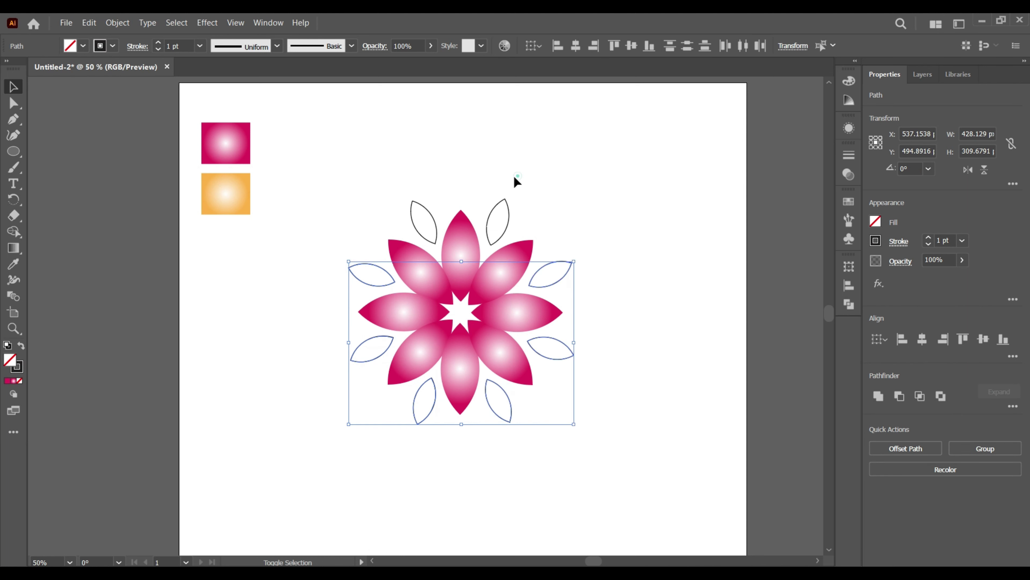
pyautogui.moveTo(513, 175); pyautogui.dragTo(486, 211)
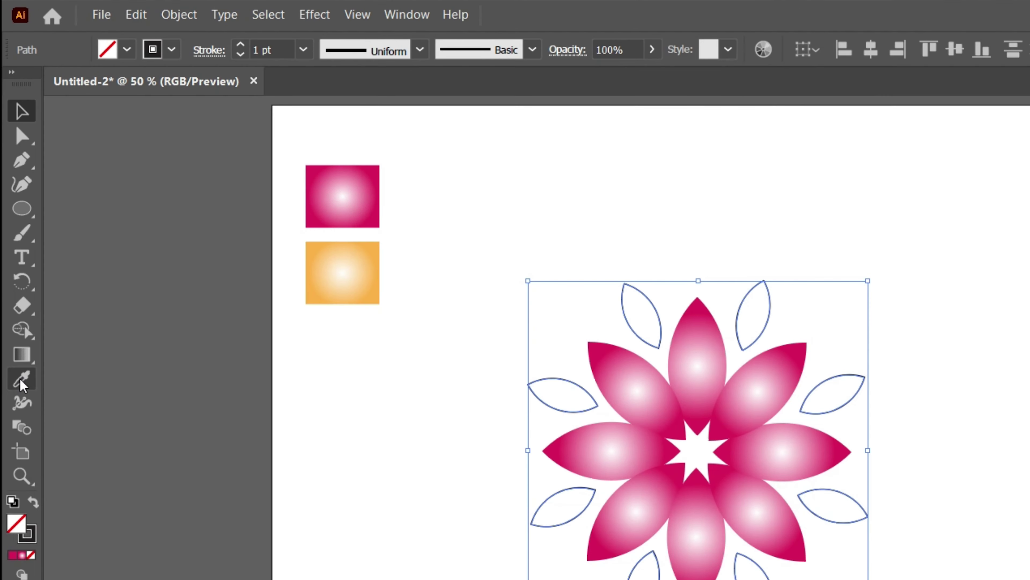
pyautogui.click(14, 264)
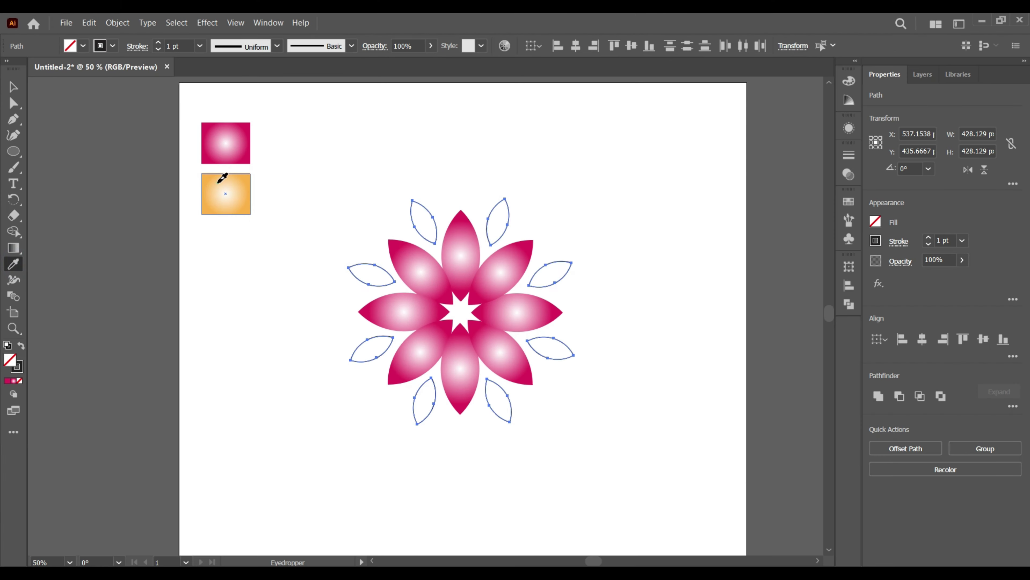
pyautogui.click(222, 178)
pyautogui.click(14, 86)
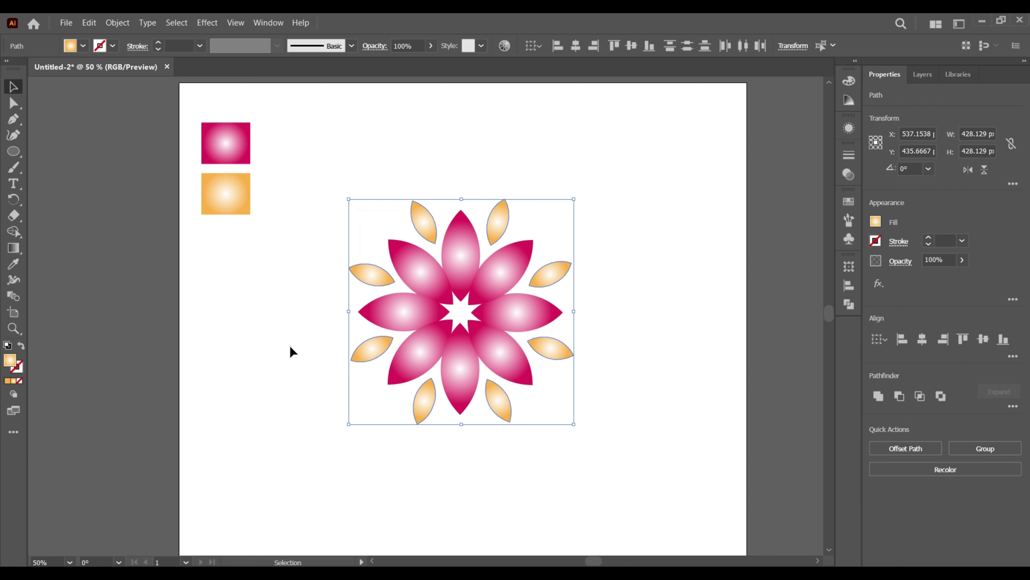
pyautogui.click(415, 284)
# Step: Shift-select all the pink petals and group them
pyautogui.keyDown('shift'); pyautogui.click(405, 315); pyautogui.keyUp('shift')
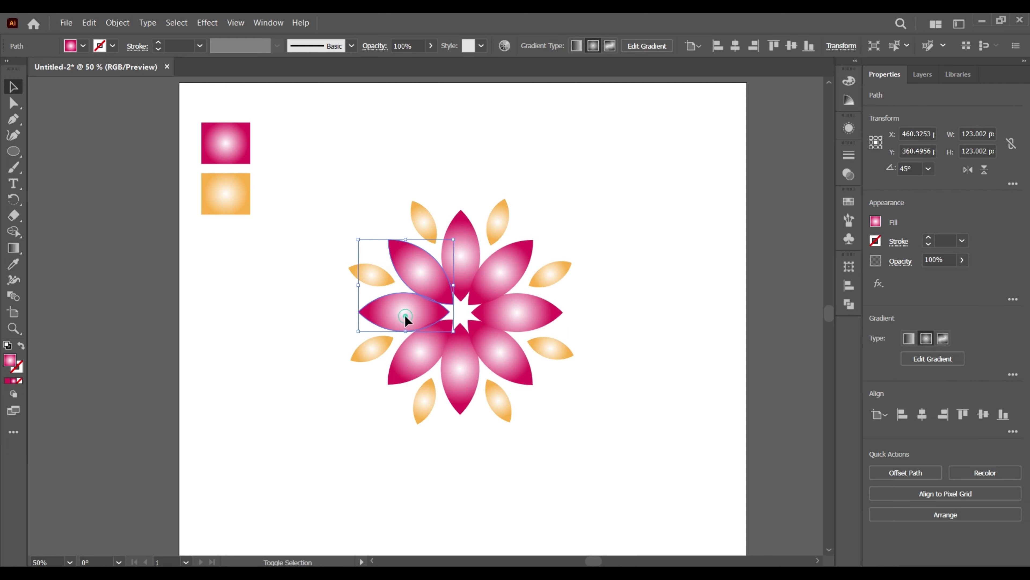
pyautogui.keyDown('shift'); pyautogui.click(412, 359); pyautogui.keyUp('shift')
pyautogui.keyDown('shift'); pyautogui.click(461, 371); pyautogui.keyUp('shift')
pyautogui.keyDown('shift'); pyautogui.click(496, 360); pyautogui.keyUp('shift')
pyautogui.keyDown('shift'); pyautogui.click(520, 317); pyautogui.keyUp('shift')
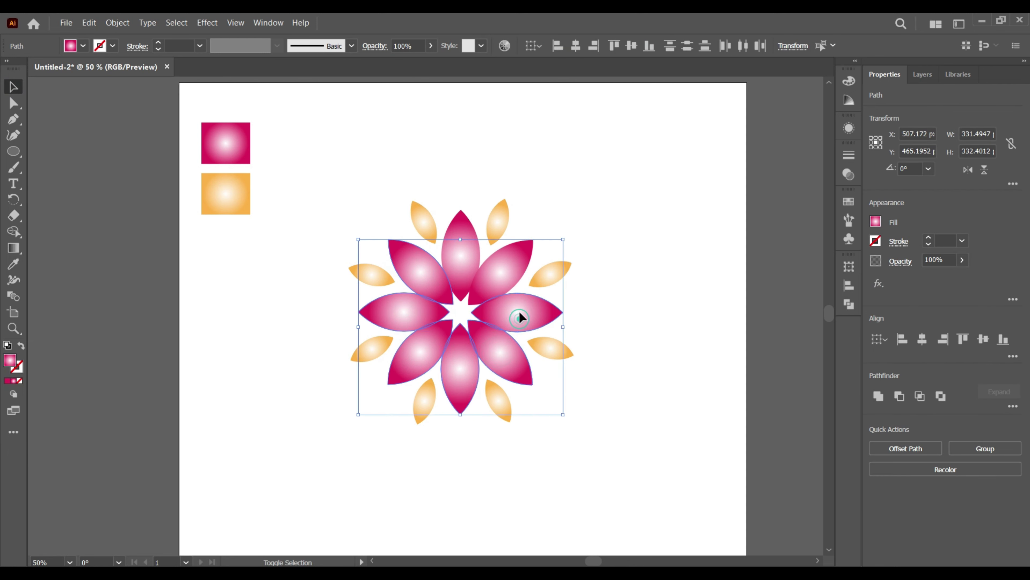
pyautogui.keyDown('shift'); pyautogui.click(461, 254); pyautogui.keyUp('shift')
pyautogui.rightClick(460, 255)
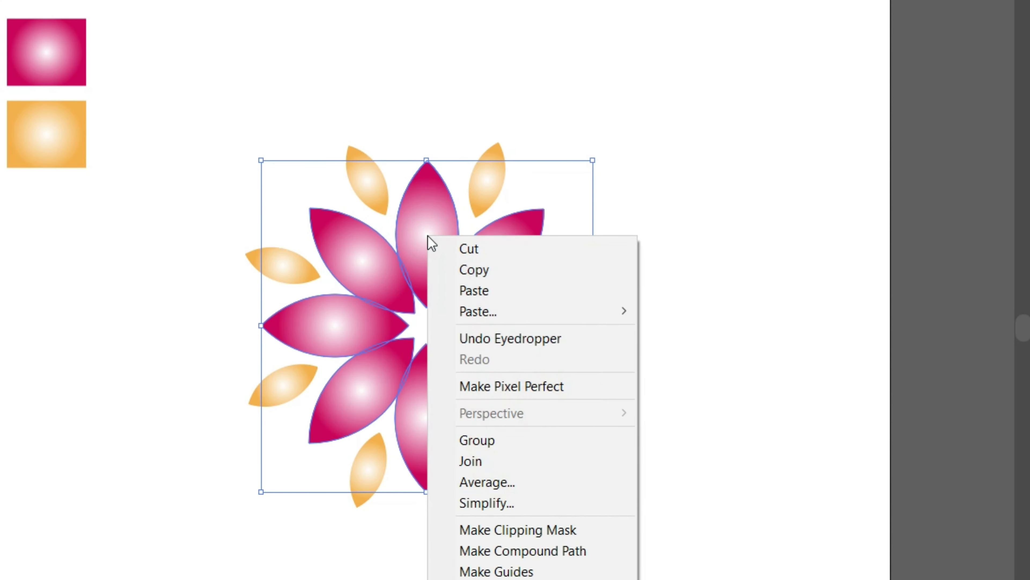
pyautogui.click(486, 443)
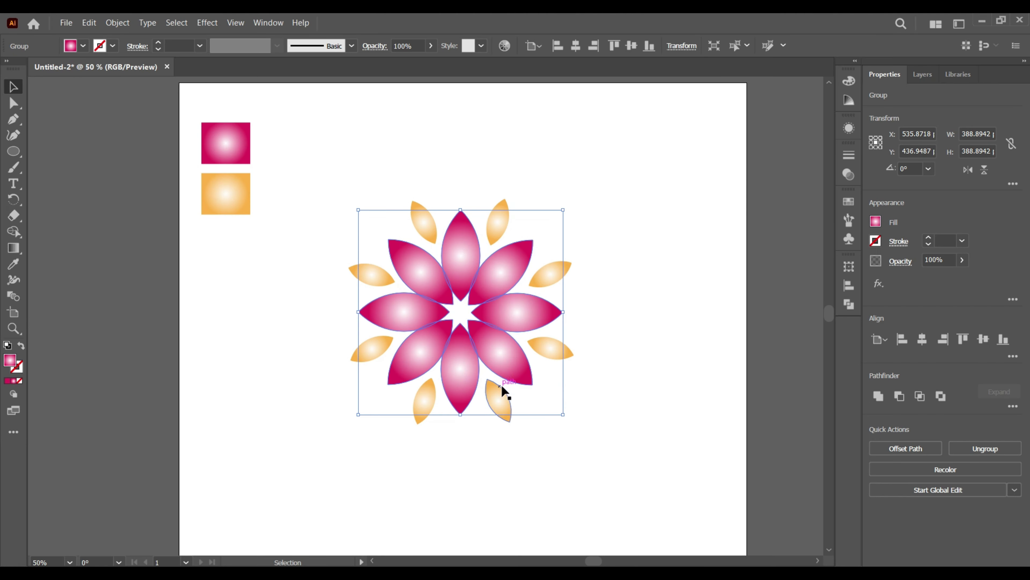
# Step: Copy the pink petal group, Paste in Front, and scale the copy to about 287 px
pyautogui.click(89, 22)
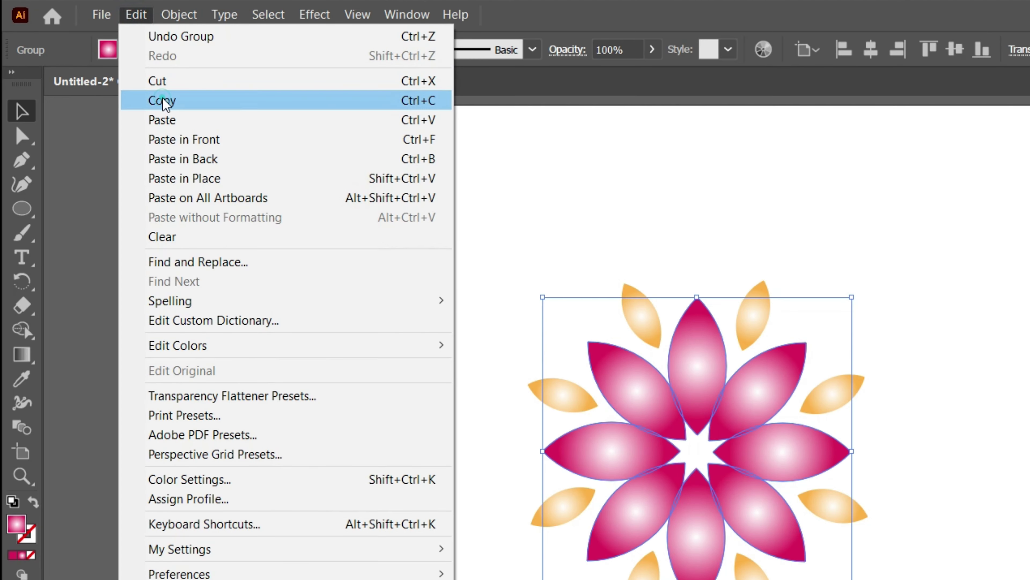
pyautogui.click(105, 80)
pyautogui.click(148, 19)
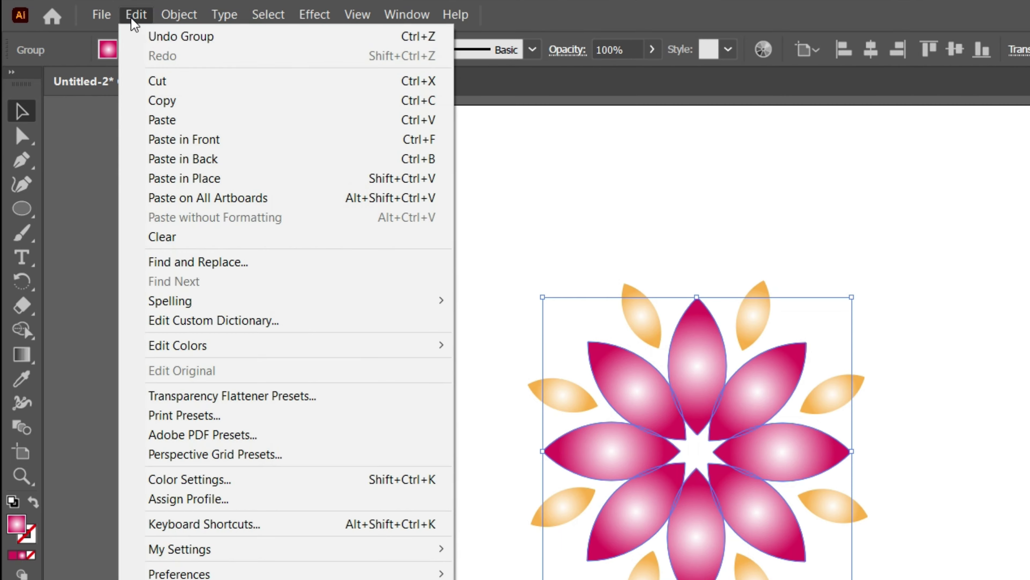
pyautogui.click(172, 142)
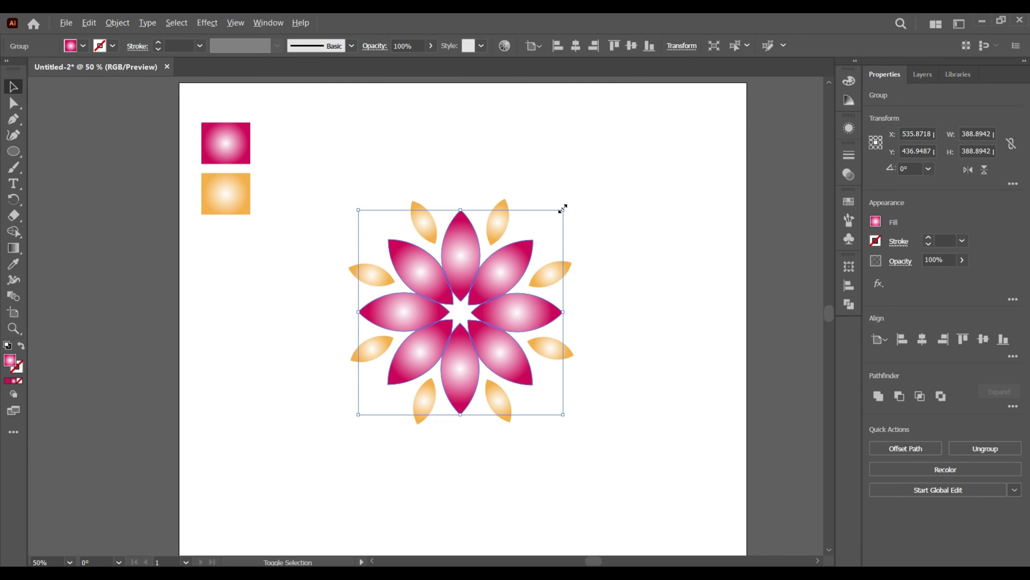
pyautogui.moveTo(563, 208); pyautogui.dragTo(539, 236)
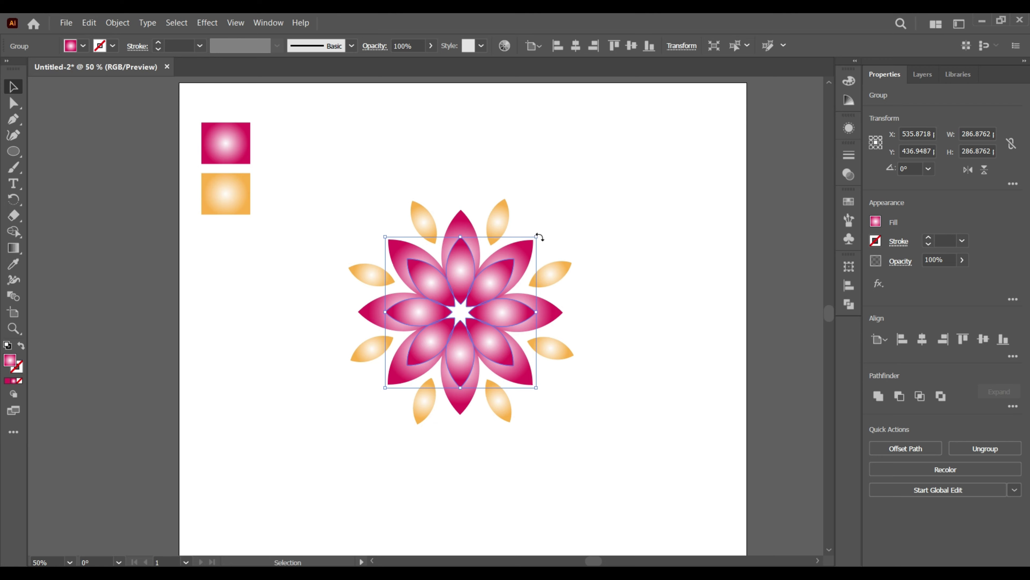
# Step: Copy and Paste in Front again, scaling the newest copy to about 215 px, then deselect
pyautogui.click(89, 22)
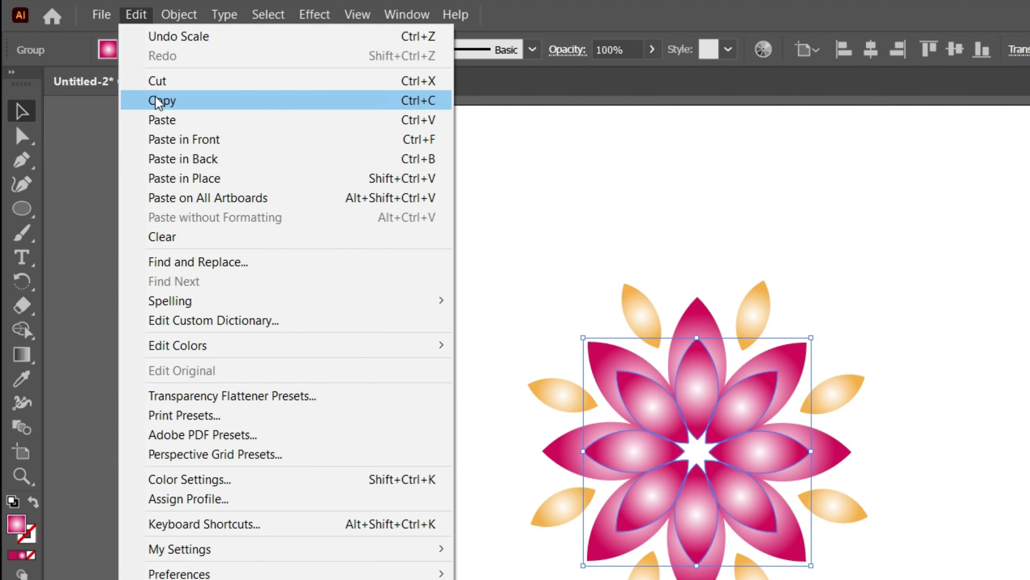
pyautogui.click(110, 84)
pyautogui.click(141, 16)
pyautogui.click(196, 138)
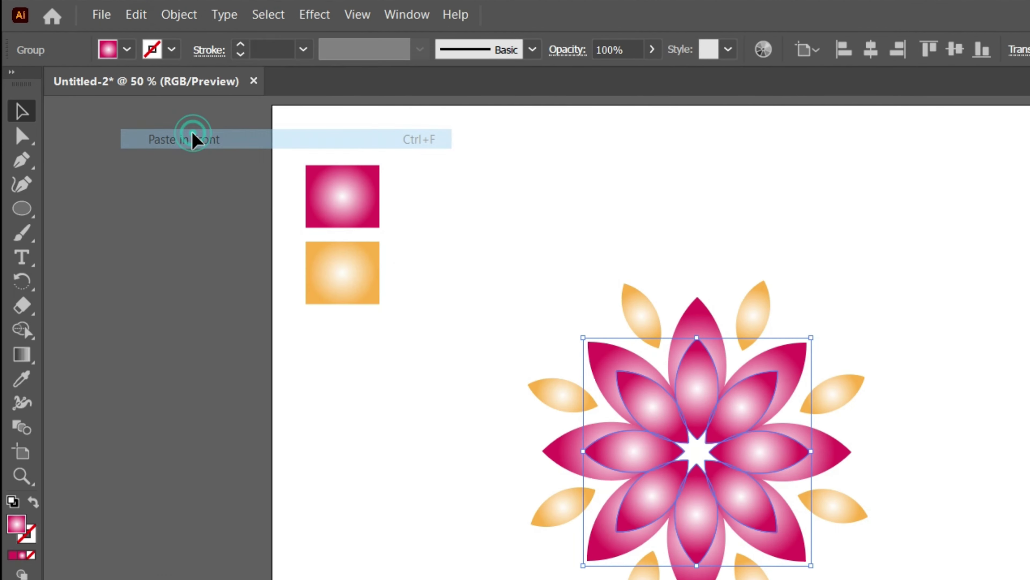
pyautogui.moveTo(536, 237); pyautogui.dragTo(512, 261)
pyautogui.click(453, 551)
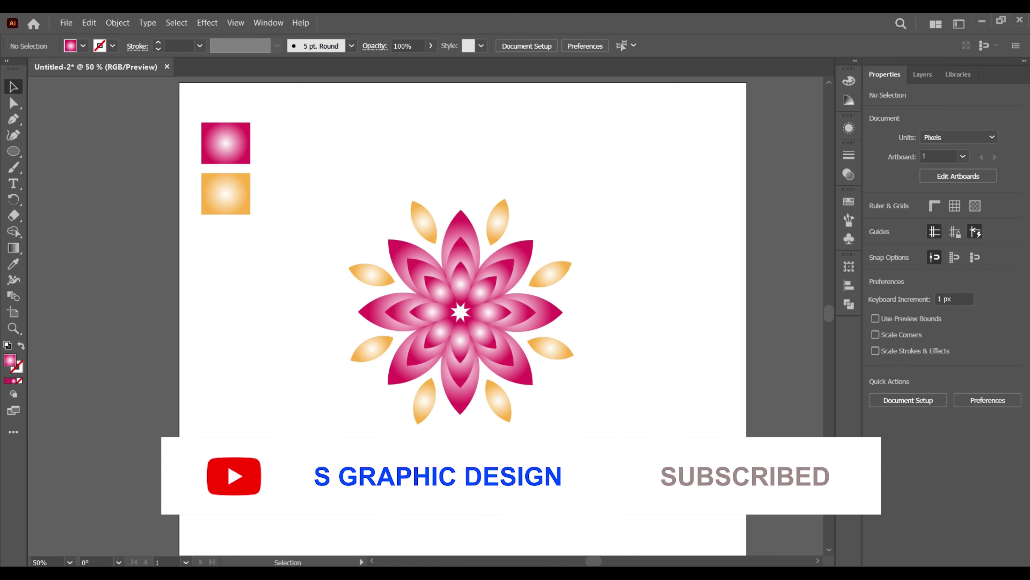
# Step: Delete the two gradient sample squares
pyautogui.moveTo(166, 237); pyautogui.dragTo(259, 118)
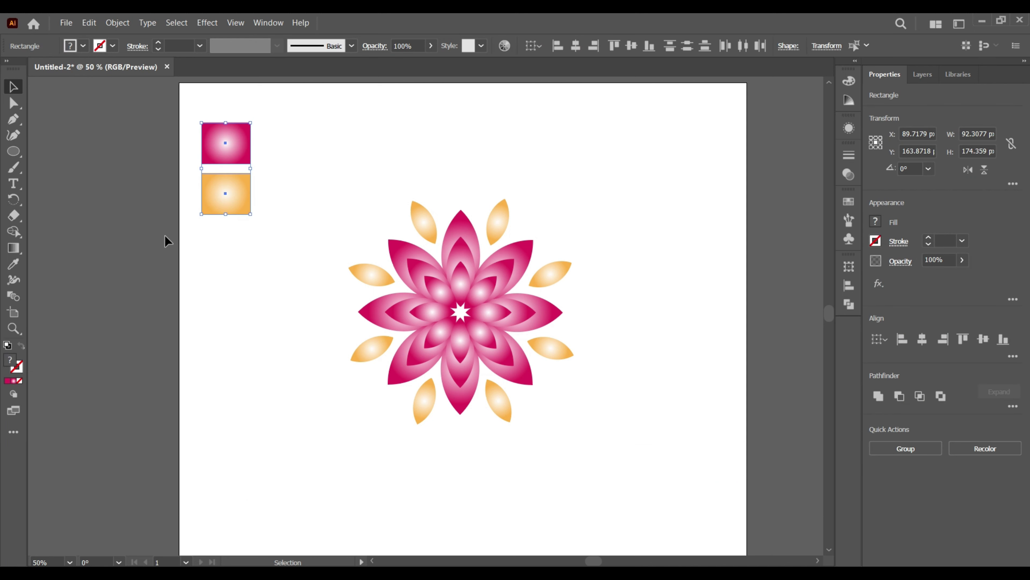
pyautogui.press('Delete')
pyautogui.scroll(-3, 609, 406)
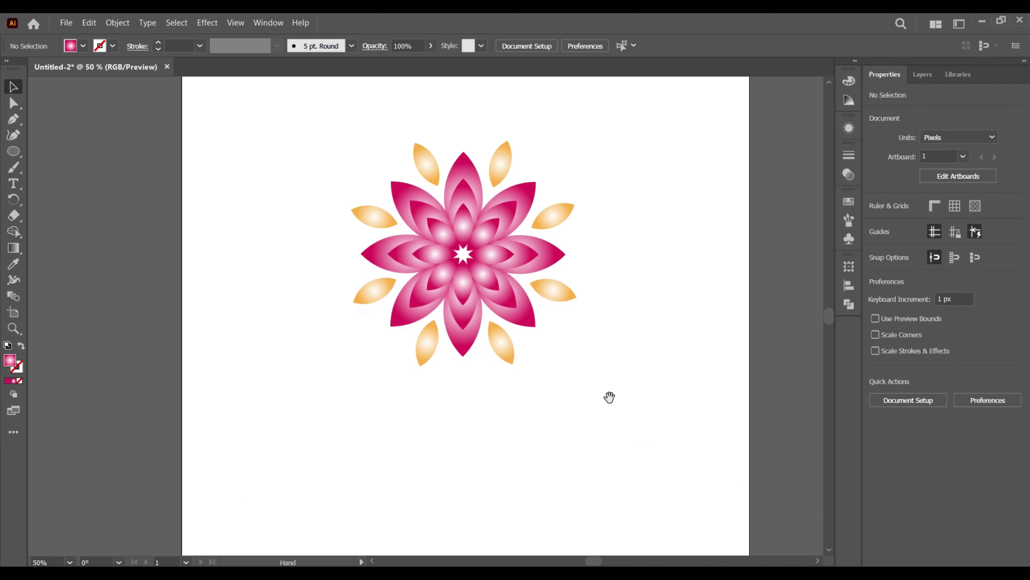
# Step: Expand the whole flower's gradient fills into objects using Object > Expand with Fill
pyautogui.moveTo(292, 93); pyautogui.dragTo(703, 467)
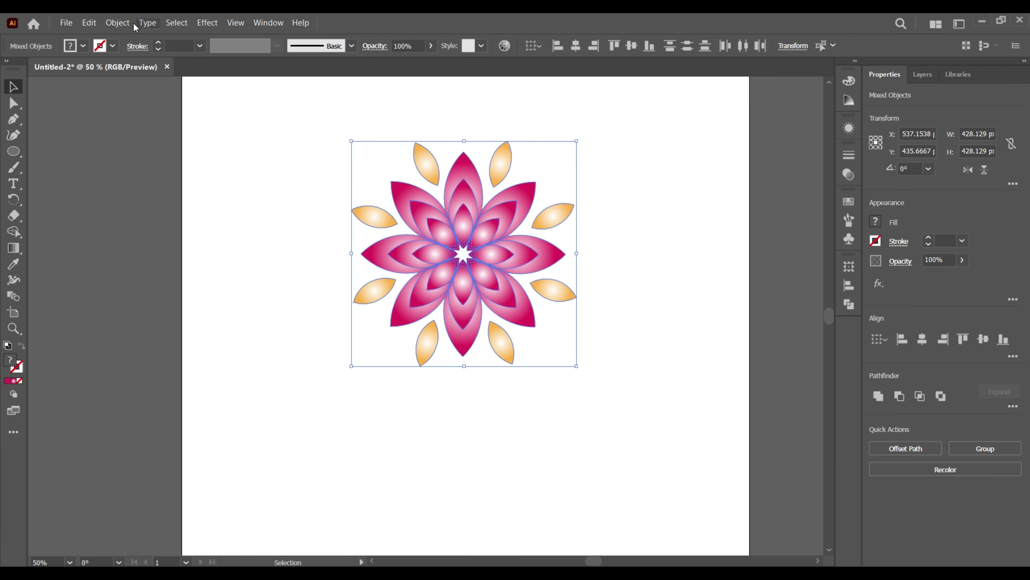
pyautogui.click(124, 23)
pyautogui.click(248, 242)
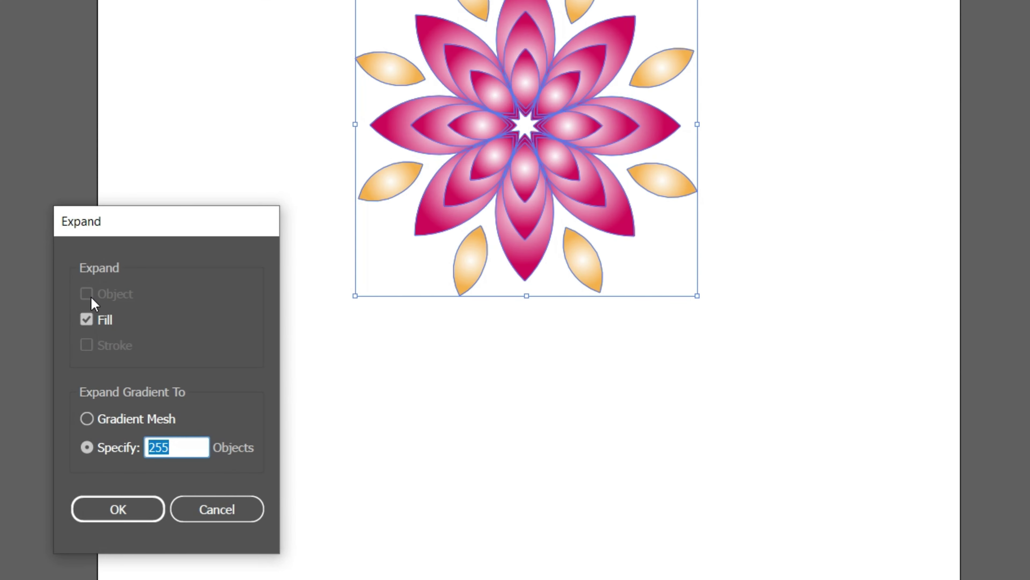
pyautogui.click(117, 509)
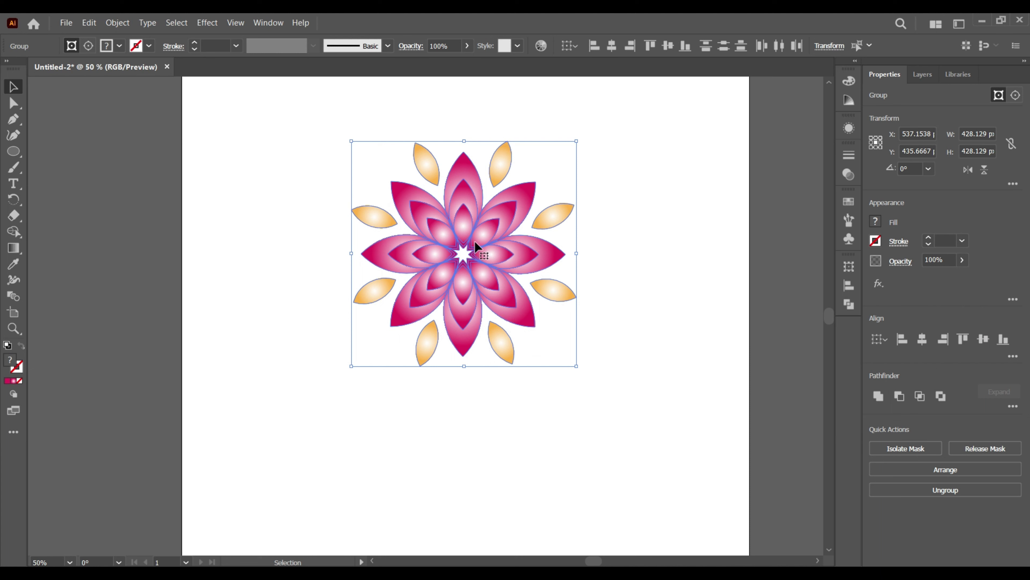
# Step: Group the whole flower and scale it up to about 606 px
pyautogui.rightClick(465, 203)
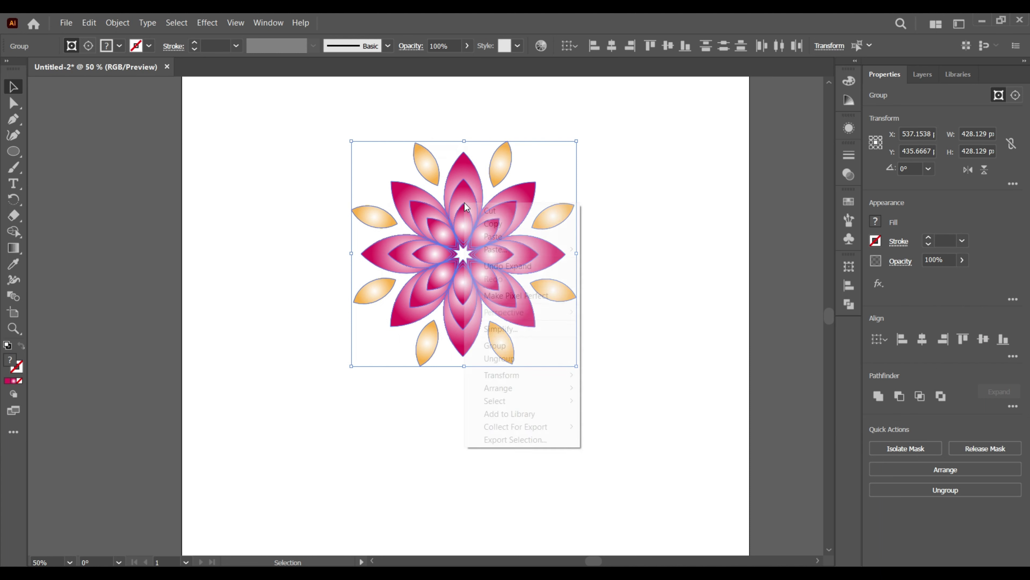
pyautogui.click(508, 347)
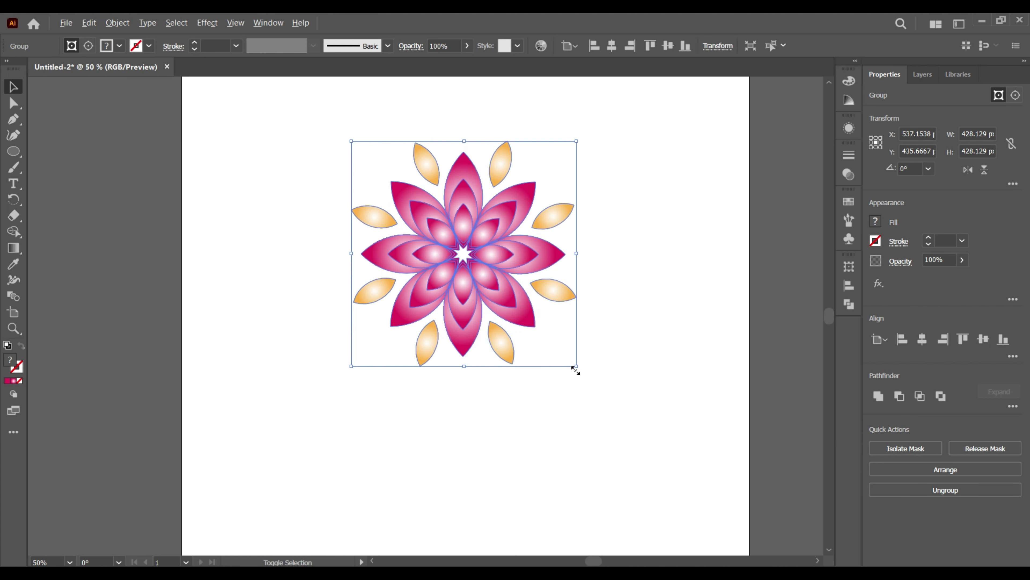
pyautogui.moveTo(577, 367); pyautogui.dragTo(623, 412)
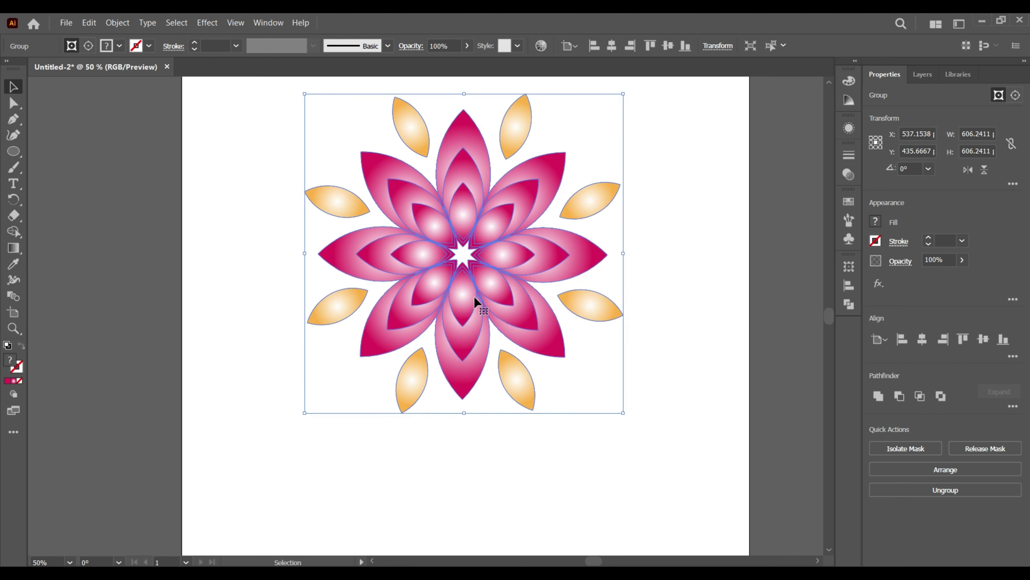
# Step: Centre the flower group on the artboard and deselect it
pyautogui.moveTo(484, 287); pyautogui.dragTo(487, 365)
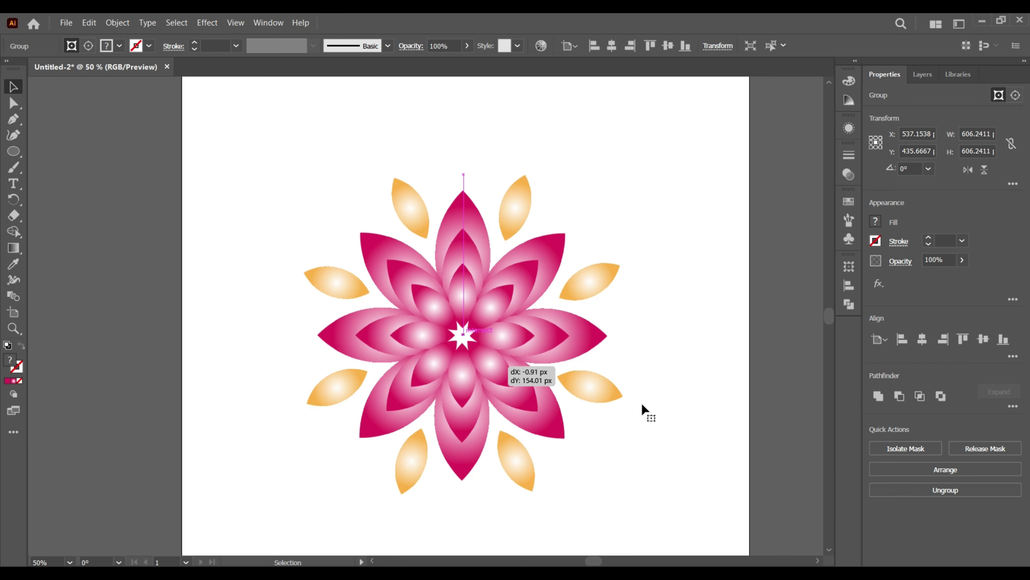
pyautogui.moveTo(642, 406); pyautogui.dragTo(651, 412)
pyautogui.hotkey('ctrl', '0')
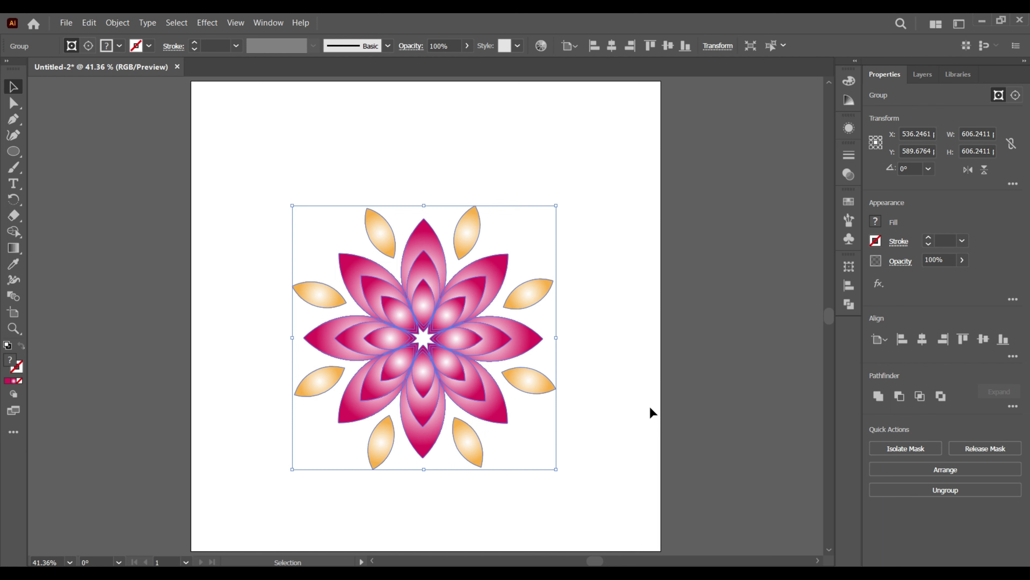
pyautogui.moveTo(448, 366); pyautogui.dragTo(449, 346)
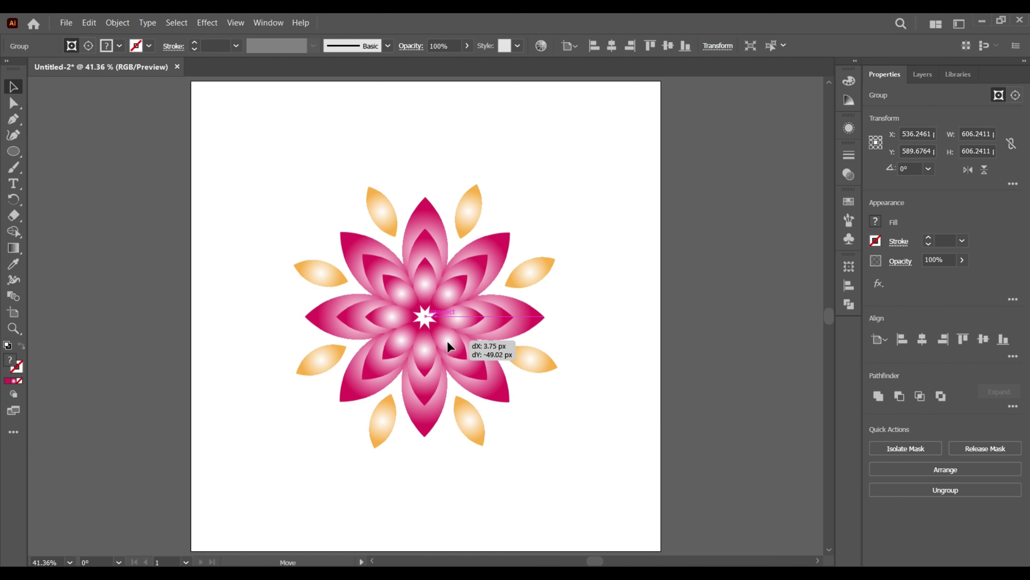
pyautogui.click(592, 521)
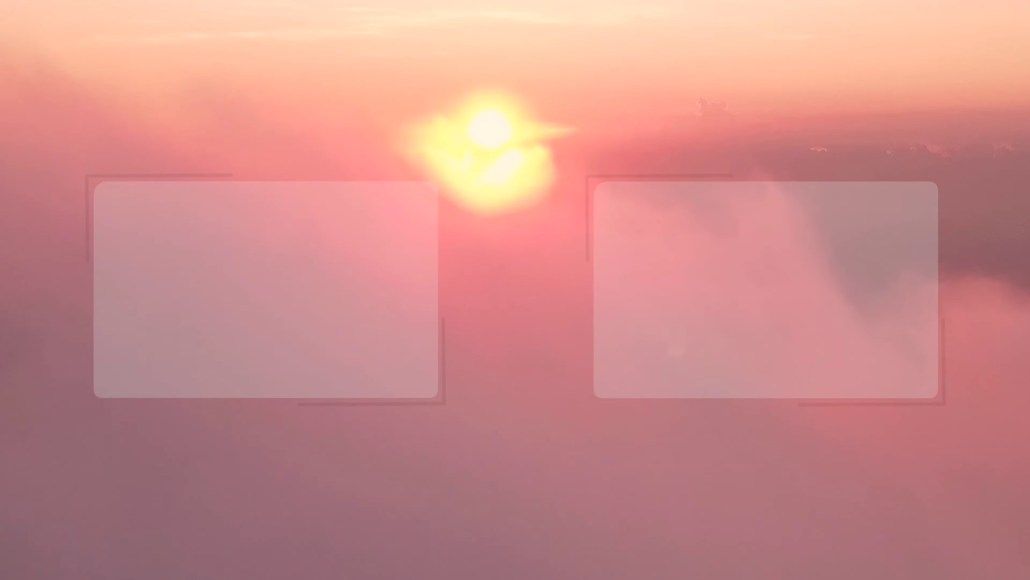